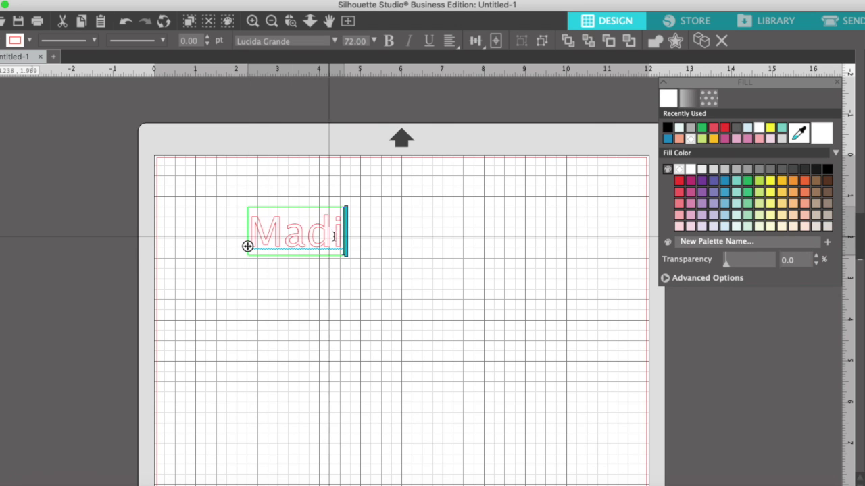
- Set the font of the whole name text to Misty Black
{"action": "left_click_drag", "start_coordinate": [342, 239], "coordinate": [244, 241]}
{"action": "left_click", "coordinate": [334, 41]}
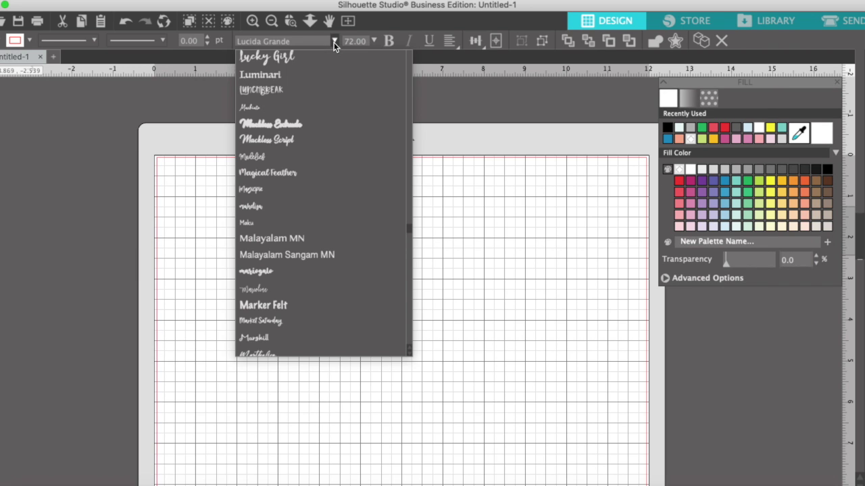
{"action": "scroll", "coordinate": [340, 303], "scroll_direction": "down", "scroll_amount": 5}
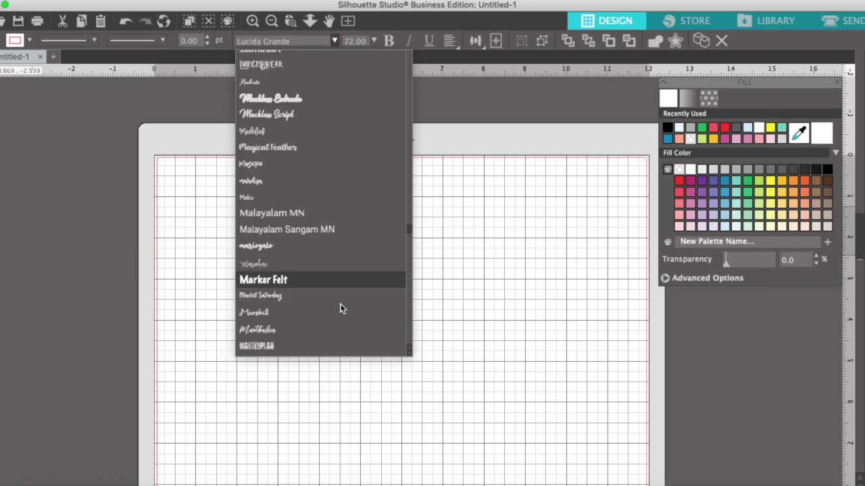
{"action": "scroll", "coordinate": [340, 308], "scroll_direction": "down", "scroll_amount": 1}
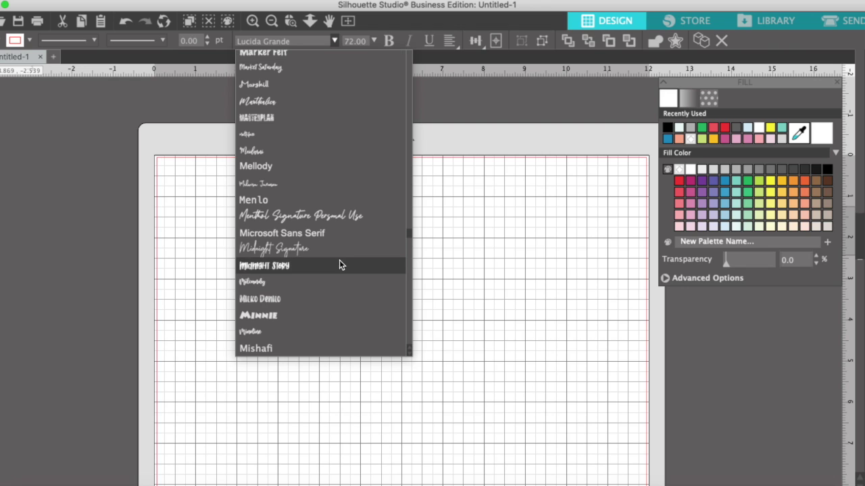
{"action": "scroll", "coordinate": [339, 253], "scroll_direction": "down", "scroll_amount": 5}
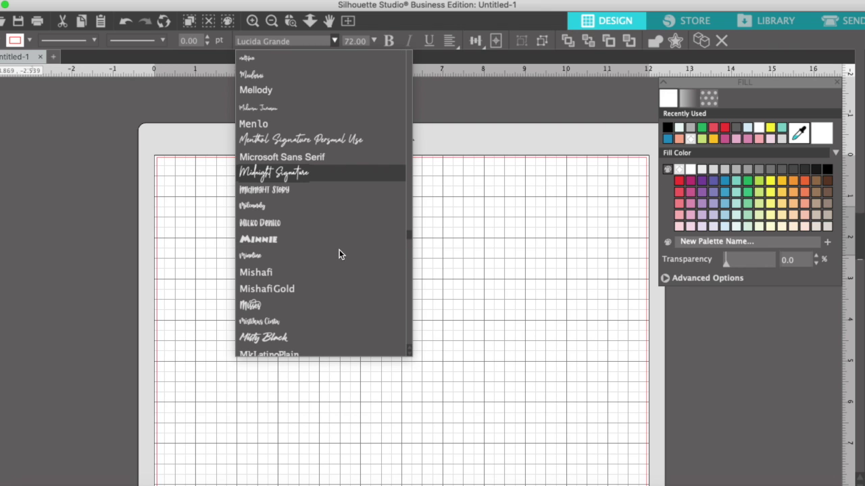
{"action": "left_click", "coordinate": [313, 338]}
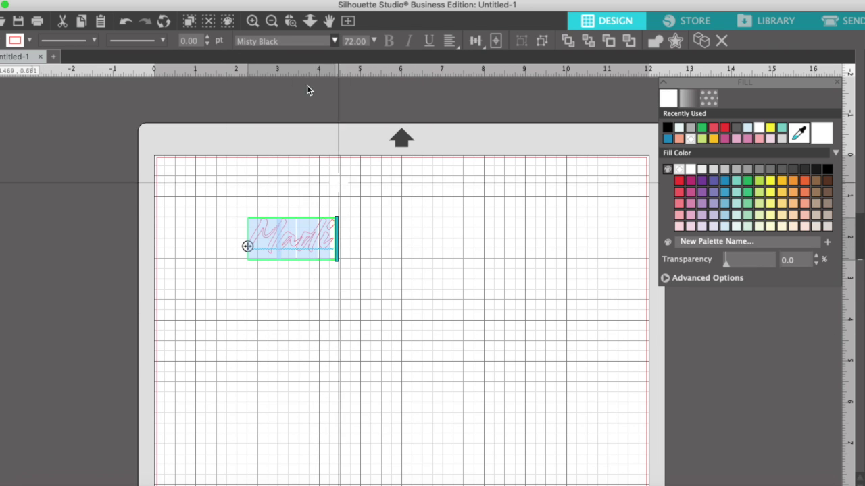
- Set the name text's font to Photoshoot and deselect the text
{"action": "left_click", "coordinate": [334, 41]}
{"action": "scroll", "coordinate": [330, 230], "scroll_direction": "down", "scroll_amount": 5}
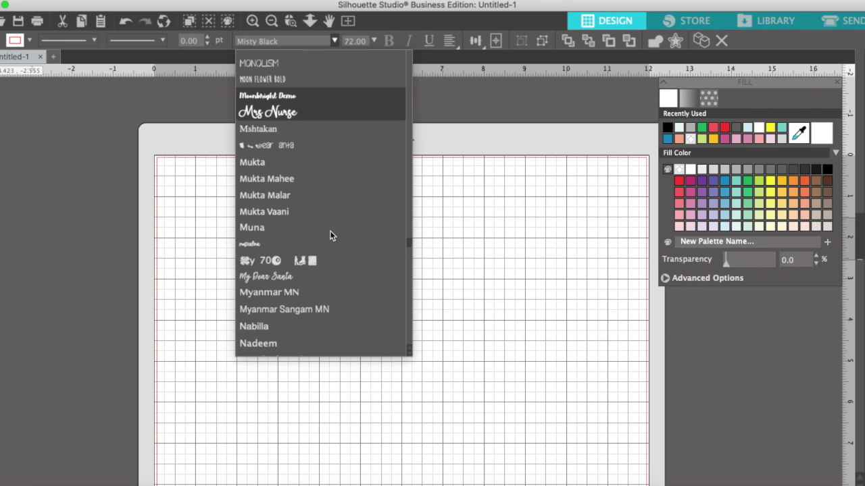
{"action": "scroll", "coordinate": [329, 235], "scroll_direction": "down", "scroll_amount": 5}
{"action": "scroll", "coordinate": [329, 235], "scroll_direction": "down", "scroll_amount": 4}
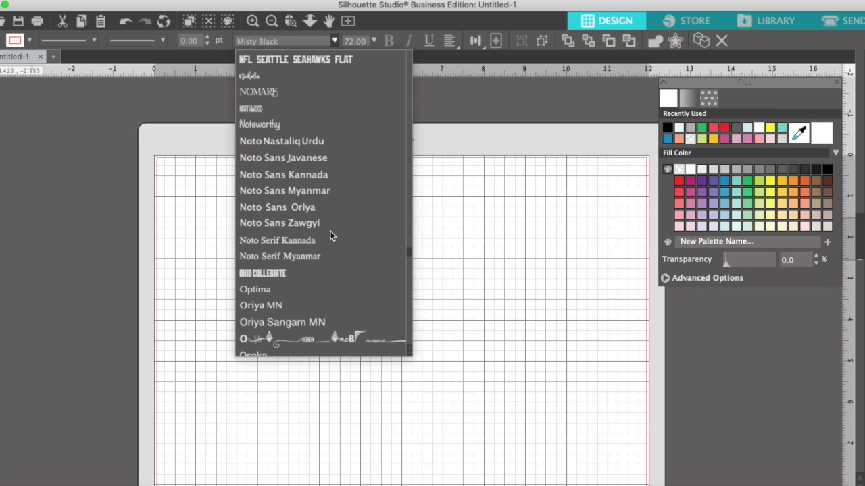
{"action": "scroll", "coordinate": [330, 233], "scroll_direction": "down", "scroll_amount": 12}
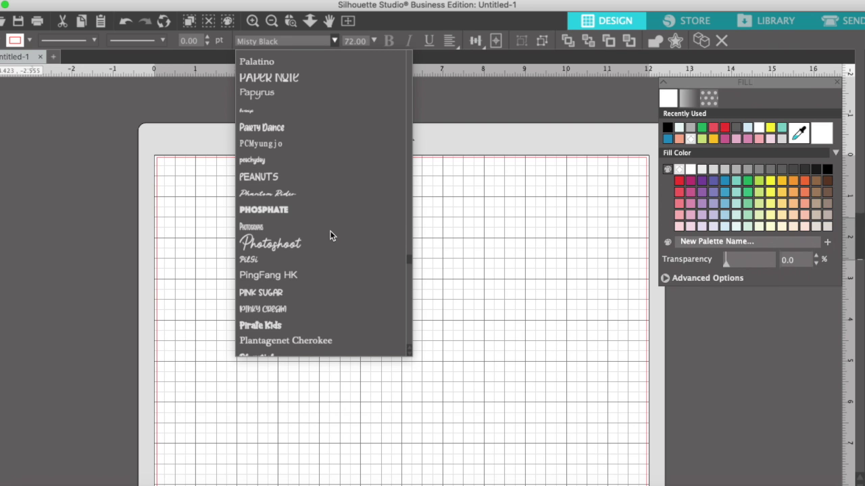
{"action": "left_click", "coordinate": [277, 244]}
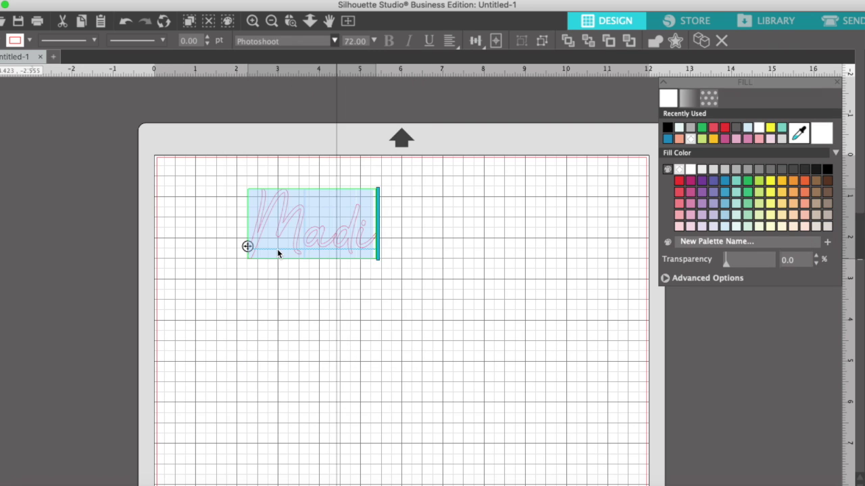
{"action": "left_click", "coordinate": [510, 241]}
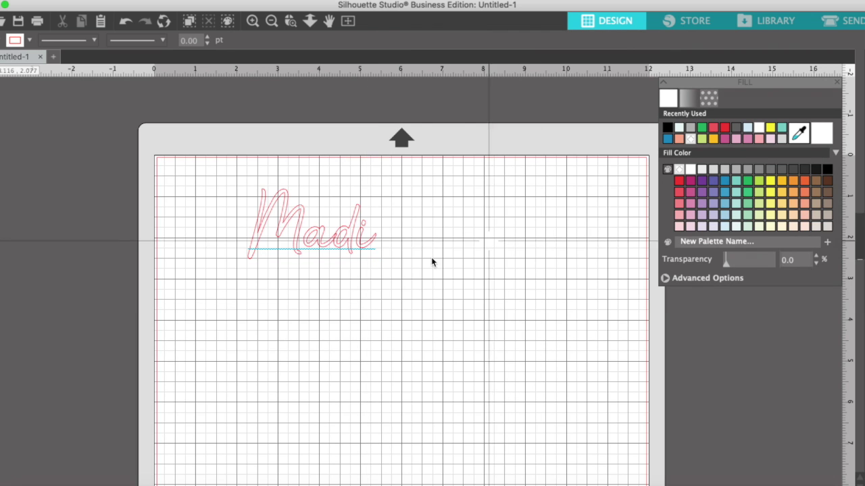
- Weld the name's overlapping letters and group the resulting pieces
{"action": "left_click", "coordinate": [342, 249]}
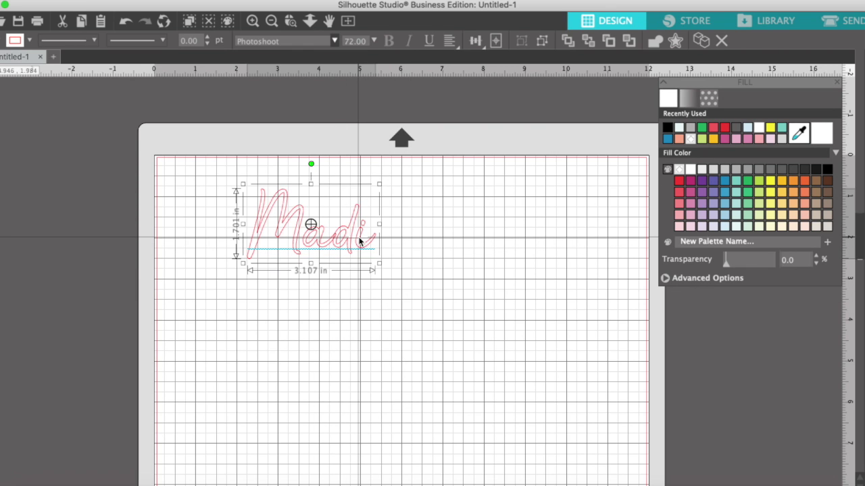
{"action": "left_click", "coordinate": [654, 43]}
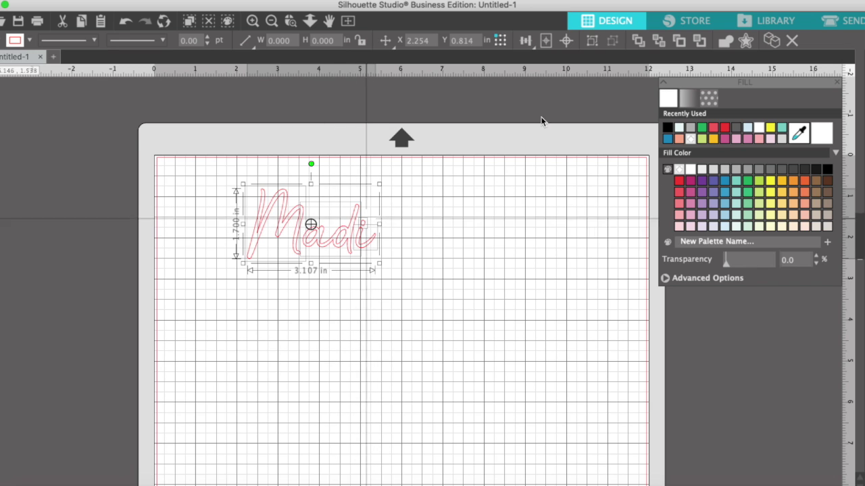
{"action": "left_click", "coordinate": [592, 44]}
- Fill the grouped name with blue and move it near the upper-left corner of the page
{"action": "left_click_drag", "start_coordinate": [316, 270], "coordinate": [356, 253]}
{"action": "left_click", "coordinate": [667, 139]}
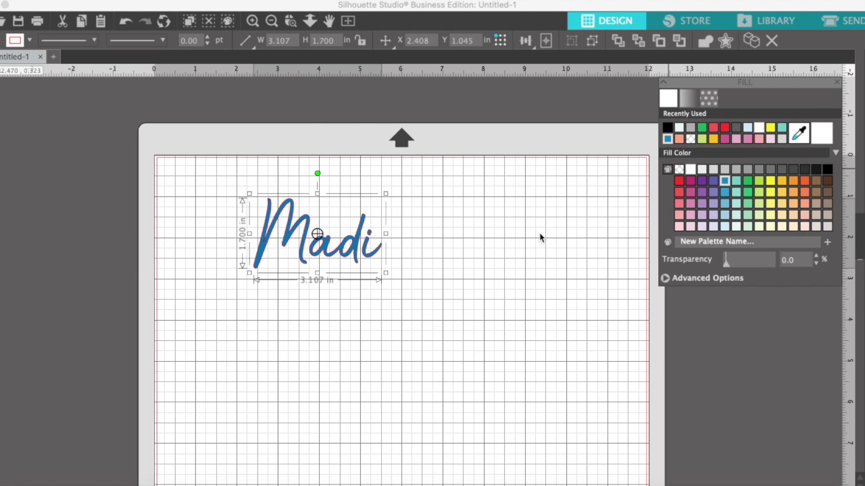
{"action": "left_click", "coordinate": [490, 275]}
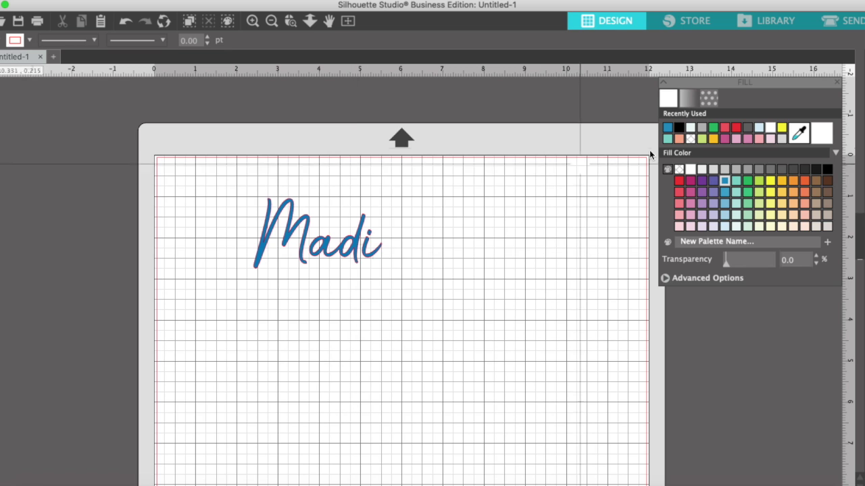
{"action": "mouse_move", "coordinate": [330, 250]}
{"action": "left_mouse_down"}
{"action": "mouse_move", "coordinate": [278, 223]}
{"action": "mouse_move", "coordinate": [268, 245]}
{"action": "mouse_move", "coordinate": [268, 230]}
{"action": "left_mouse_up"}
{"action": "left_click", "coordinate": [7, 204]}
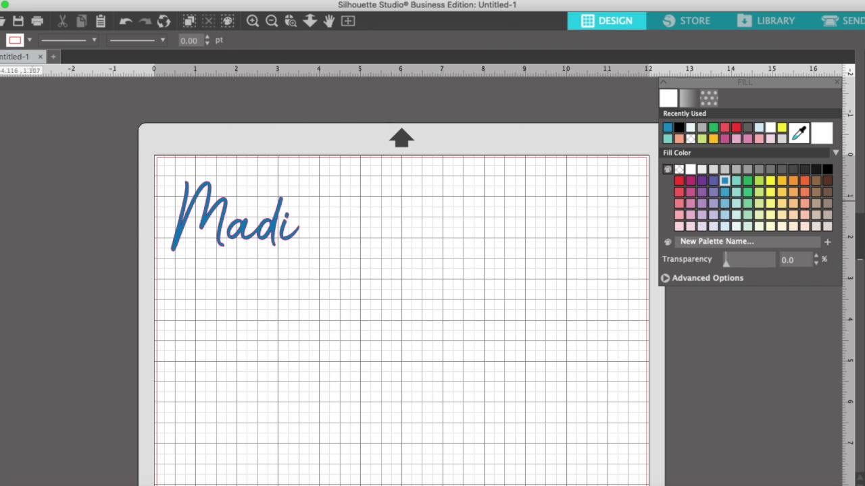
- Add a new text reading COUSIN in the empty area below the name
{"action": "left_click", "coordinate": [0, 200]}
{"action": "left_click", "coordinate": [353, 347]}
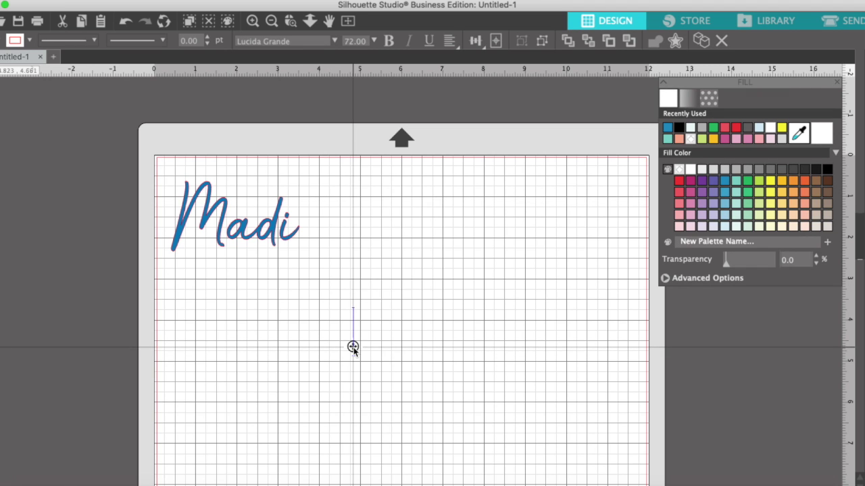
{"action": "type", "text": "COUSIN"}
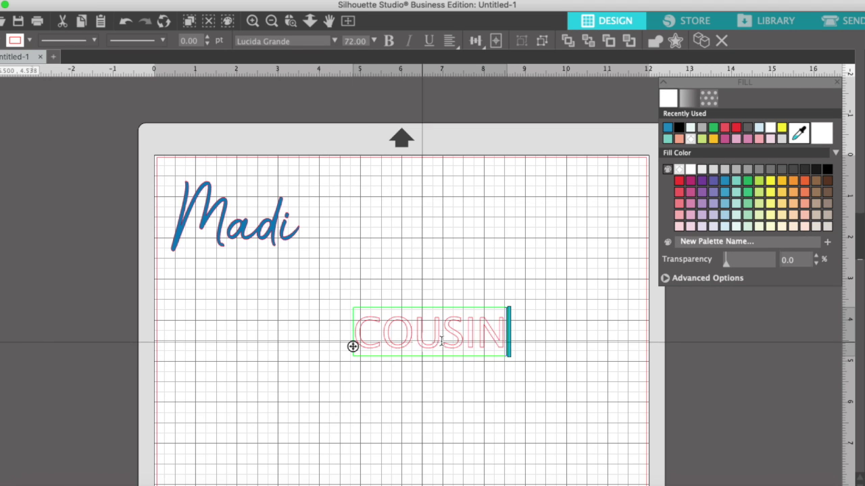
- Set the COUSIN text's font to Lemonade Stand
{"action": "left_click_drag", "start_coordinate": [500, 336], "coordinate": [352, 347]}
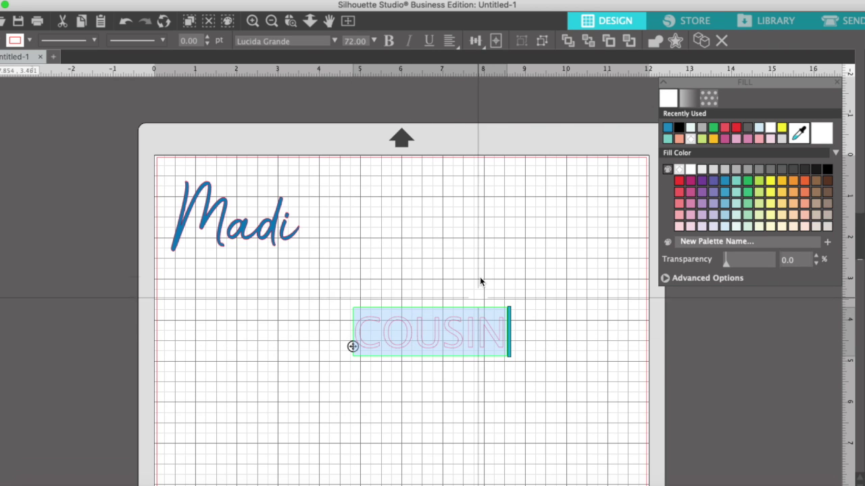
{"action": "left_click", "coordinate": [334, 40]}
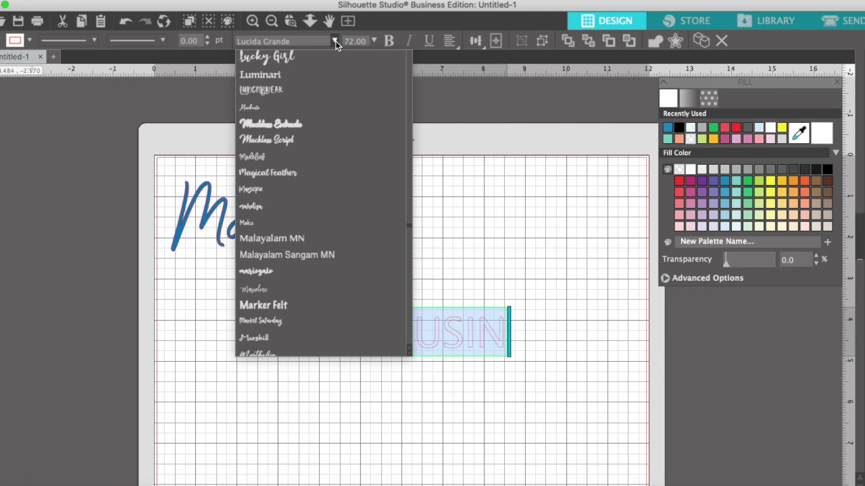
{"action": "scroll", "coordinate": [351, 189], "scroll_direction": "up", "scroll_amount": 15}
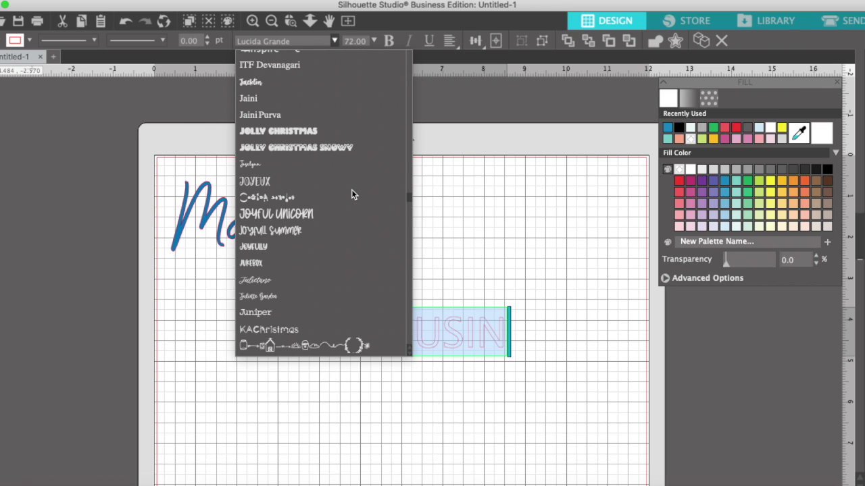
{"action": "scroll", "coordinate": [351, 192], "scroll_direction": "up", "scroll_amount": 10}
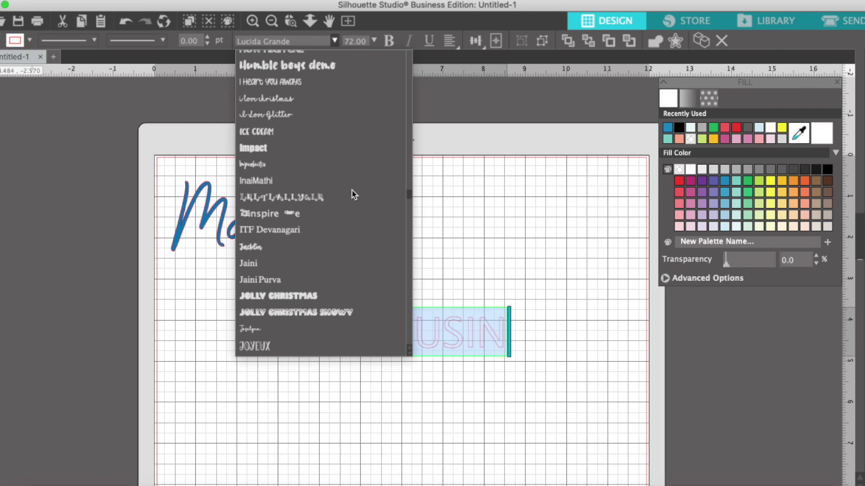
{"action": "scroll", "coordinate": [351, 194], "scroll_direction": "down", "scroll_amount": 15}
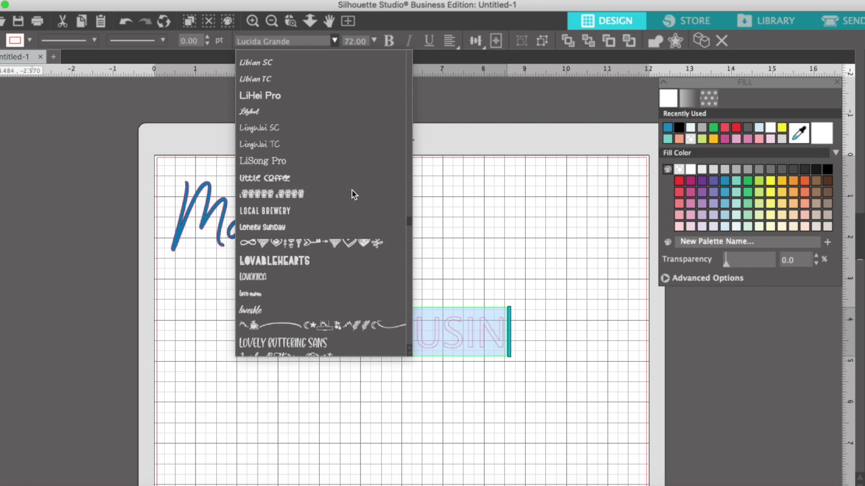
{"action": "scroll", "coordinate": [316, 245], "scroll_direction": "up", "scroll_amount": 8}
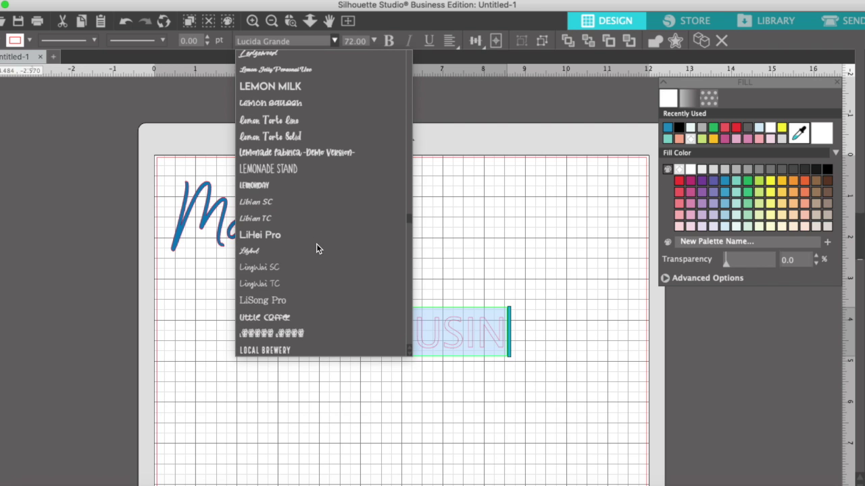
{"action": "left_click", "coordinate": [260, 169]}
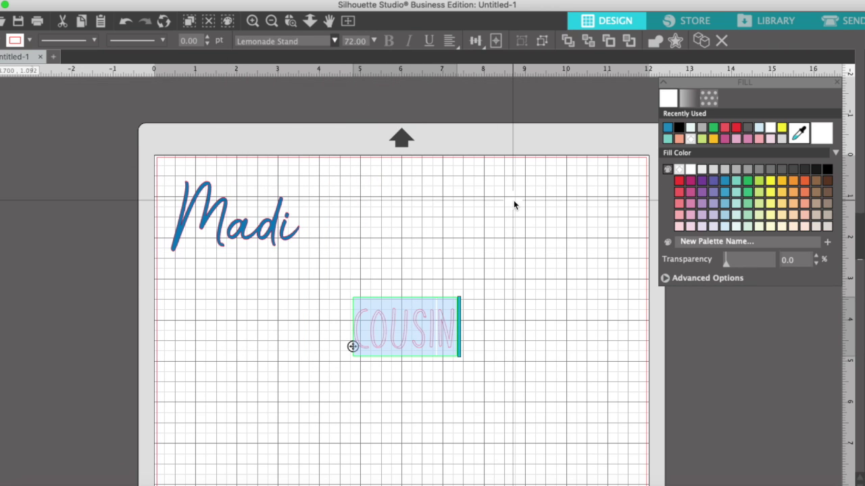
{"action": "left_click", "coordinate": [485, 226]}
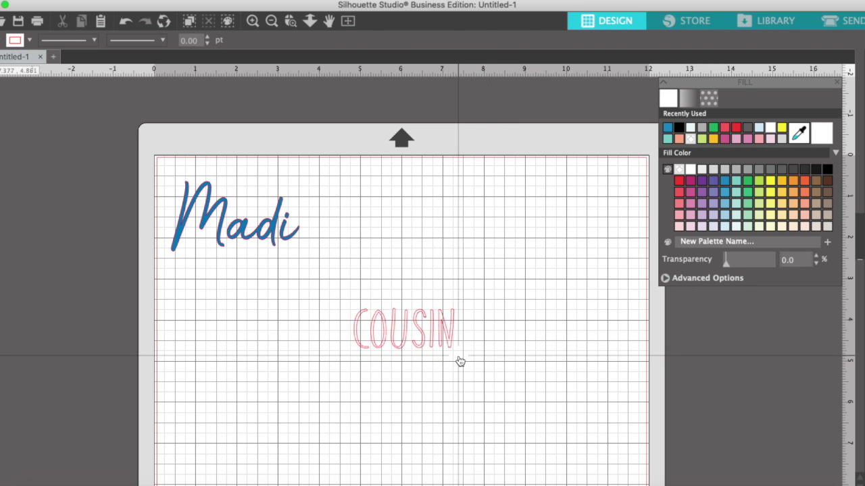
- Fill COUSIN with black, then shrink it to about 28 pt and place it above the name's lowercase letters
{"action": "left_click", "coordinate": [396, 335]}
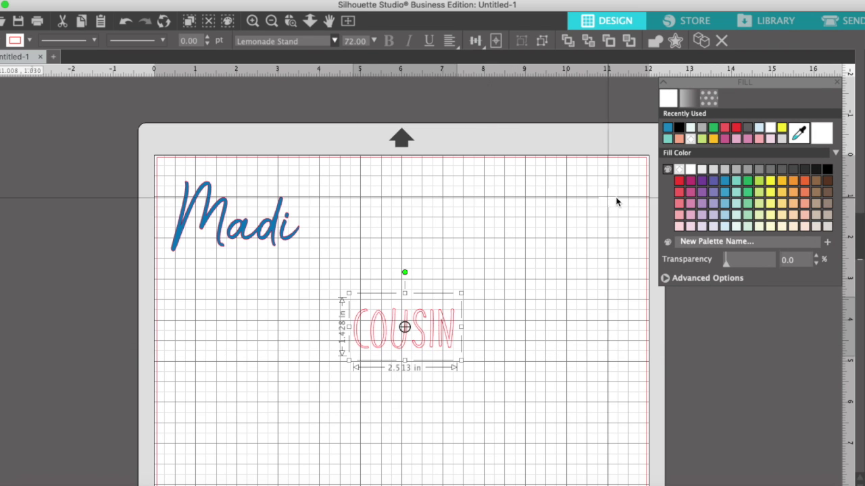
{"action": "left_click", "coordinate": [680, 128]}
{"action": "left_click", "coordinate": [486, 325]}
{"action": "left_click", "coordinate": [447, 328]}
{"action": "left_click_drag", "start_coordinate": [461, 293], "coordinate": [259, 212]}
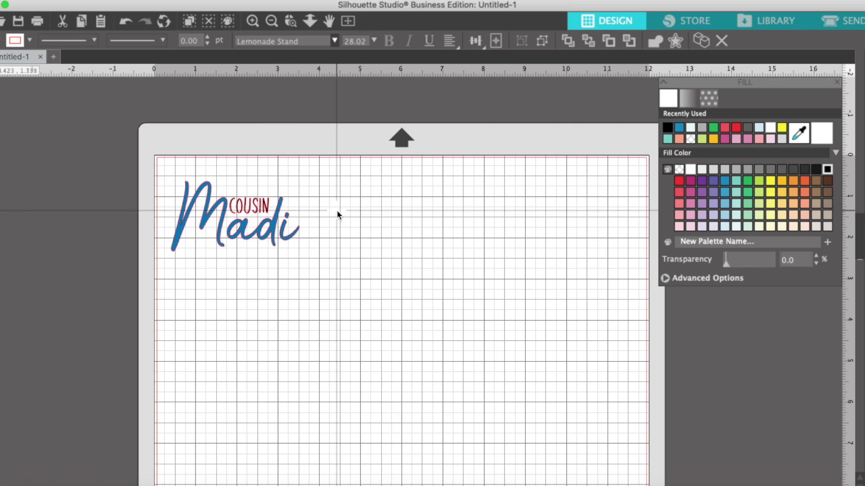
{"action": "left_click", "coordinate": [337, 213]}
- Select the name and COUSIN together and enlarge them to about 8.16 by 4.47 in
{"action": "left_click_drag", "start_coordinate": [206, 169], "coordinate": [500, 389]}
{"action": "left_click_drag", "start_coordinate": [440, 338], "coordinate": [447, 343]}
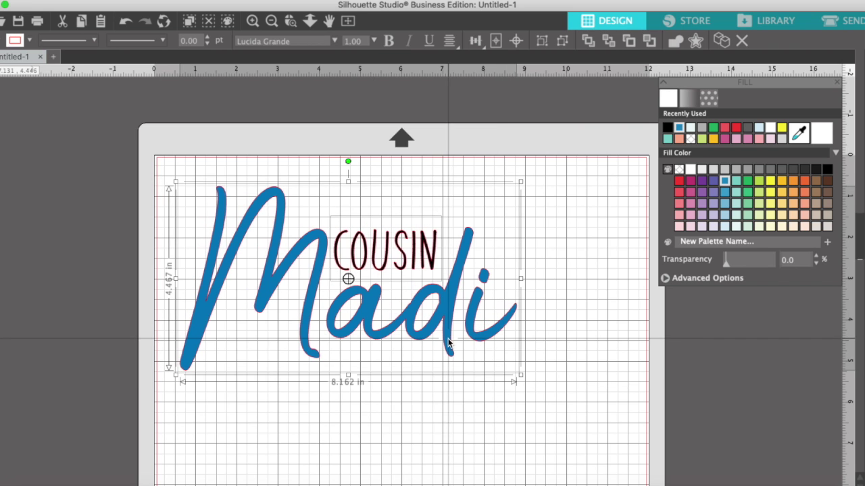
{"action": "left_click", "coordinate": [554, 233]}
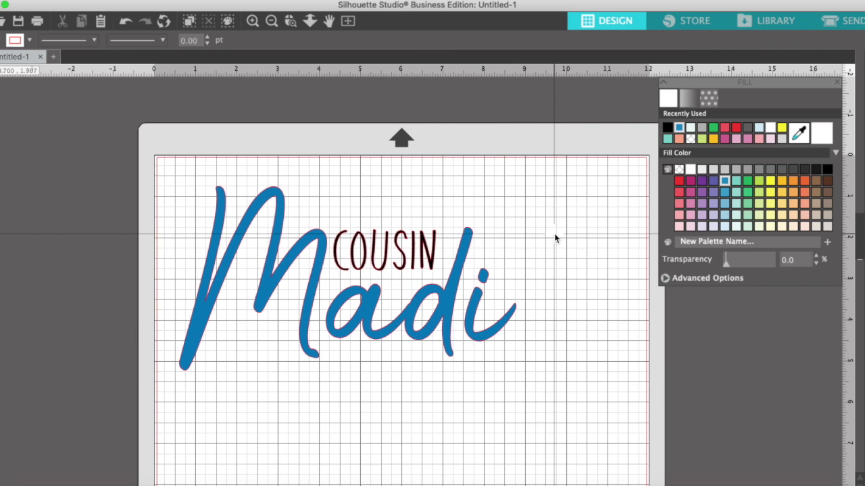
- Group COUSIN with the name and shift the group slightly to about X 0.515, Y 0.691 in
{"action": "left_click", "coordinate": [436, 250]}
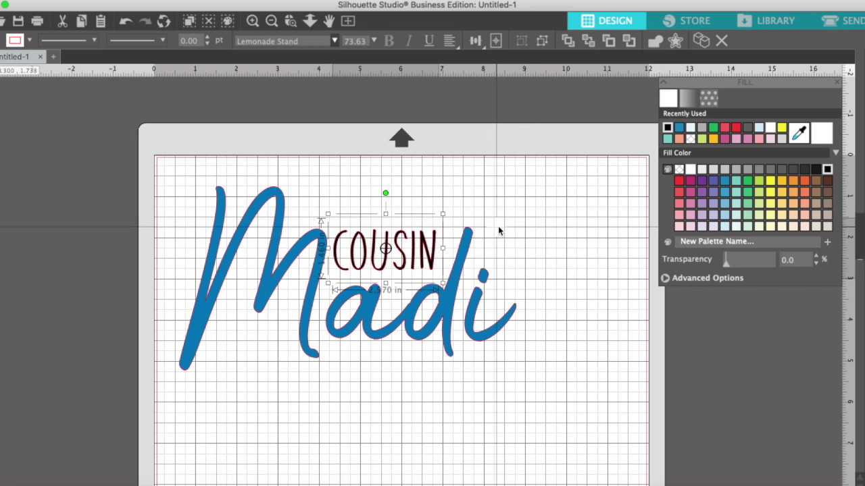
{"action": "left_click", "coordinate": [565, 215]}
{"action": "left_click", "coordinate": [430, 256]}
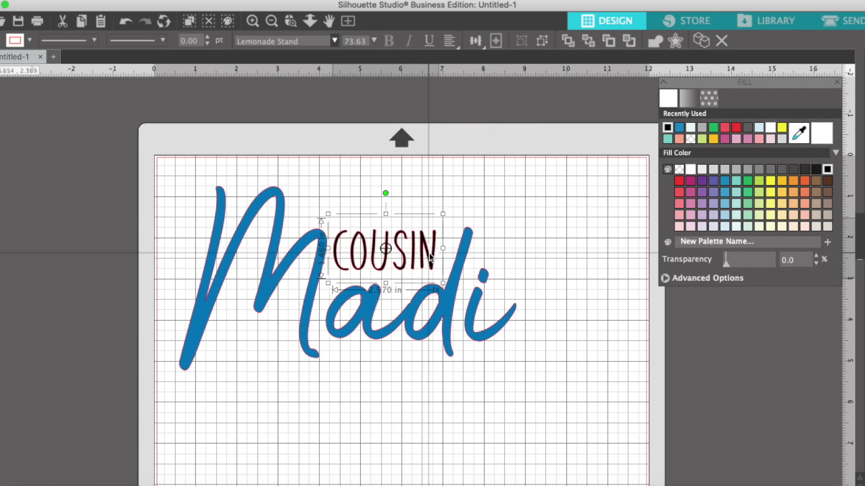
{"action": "left_click", "coordinate": [381, 332]}
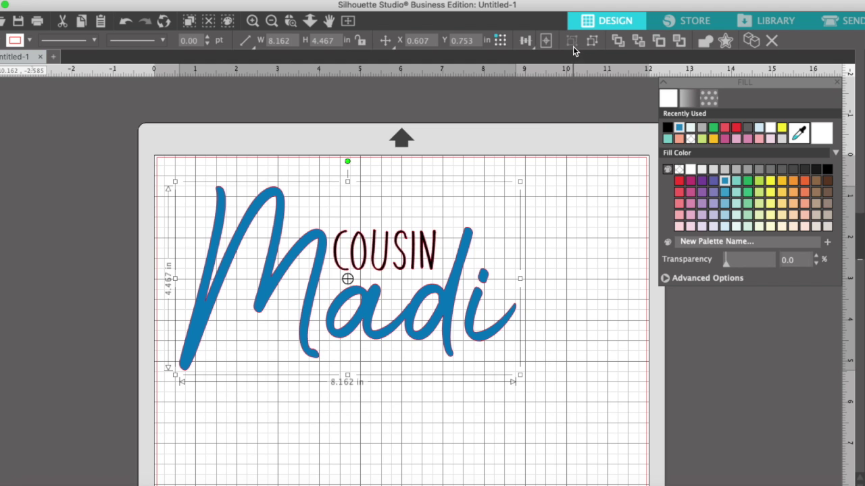
{"action": "mouse_move", "coordinate": [452, 252]}
{"action": "left_mouse_down"}
{"action": "mouse_move", "coordinate": [464, 292]}
{"action": "mouse_move", "coordinate": [448, 250]}
{"action": "left_mouse_up"}
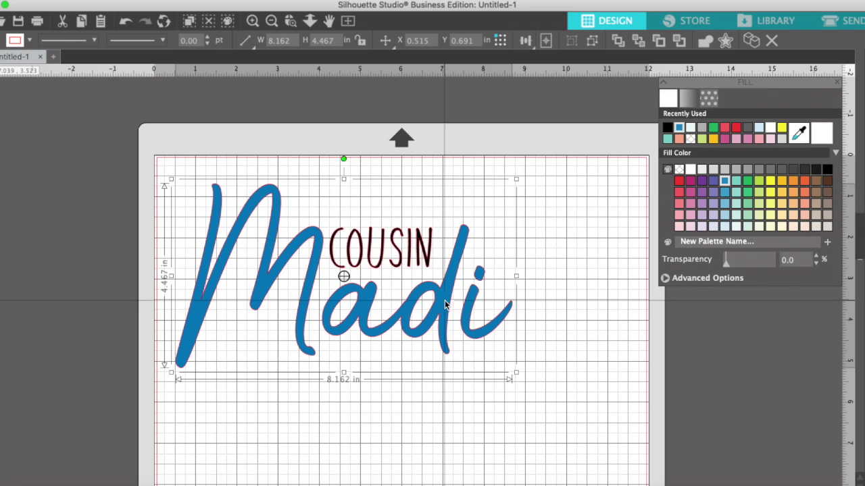
- Offset the grouped name and COUSIN design outward by 0.075 in with rounded corners
{"action": "left_click", "coordinate": [725, 42]}
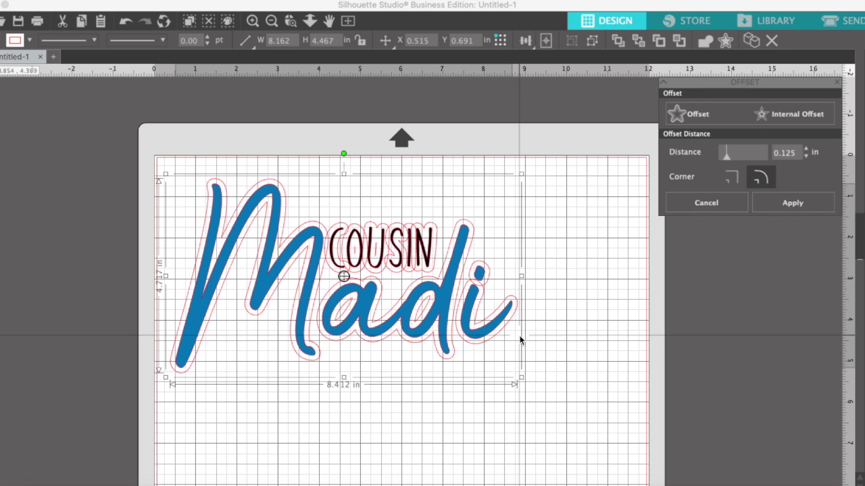
{"action": "left_click", "coordinate": [807, 157]}
{"action": "left_click", "coordinate": [806, 156]}
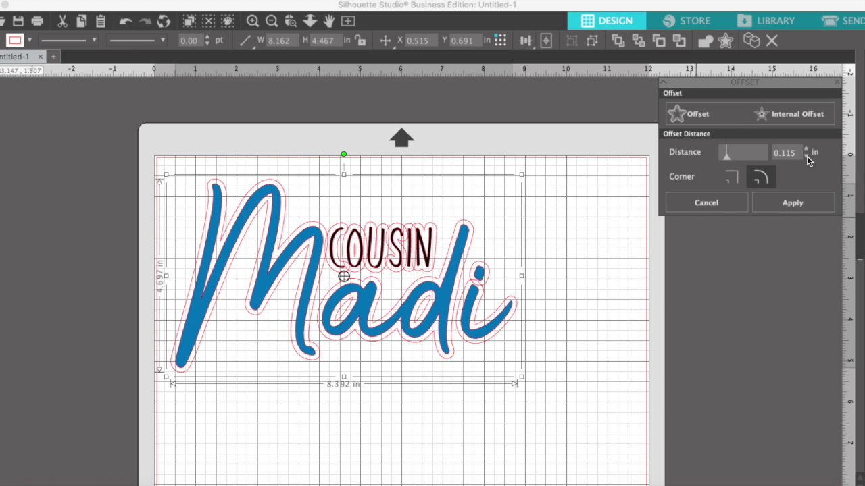
{"action": "left_click", "coordinate": [807, 156]}
{"action": "left_click", "coordinate": [806, 156]}
{"action": "left_click", "coordinate": [807, 156]}
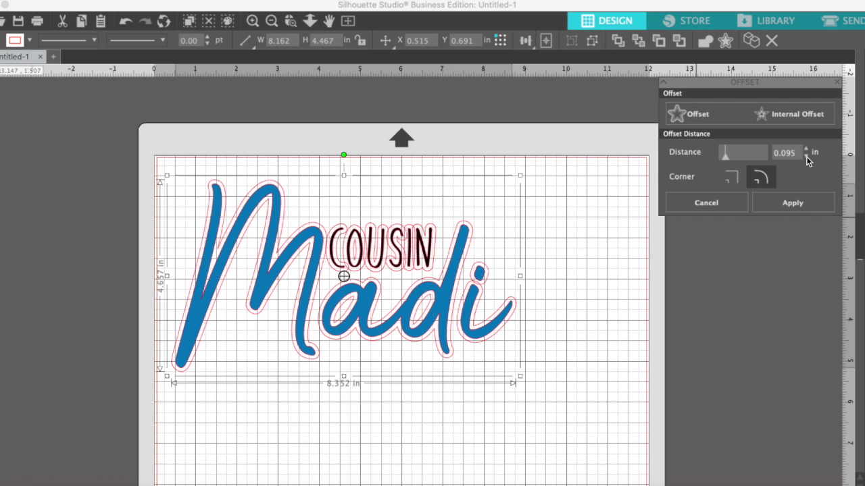
{"action": "left_click", "coordinate": [806, 156]}
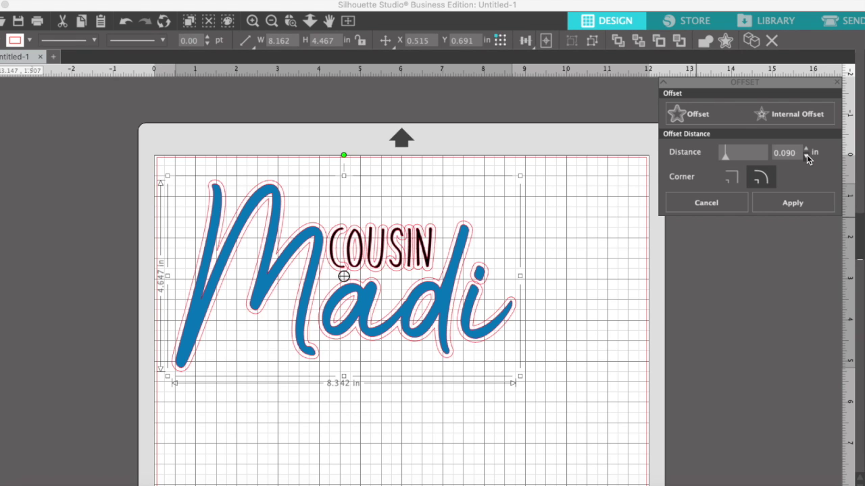
{"action": "left_click", "coordinate": [807, 156]}
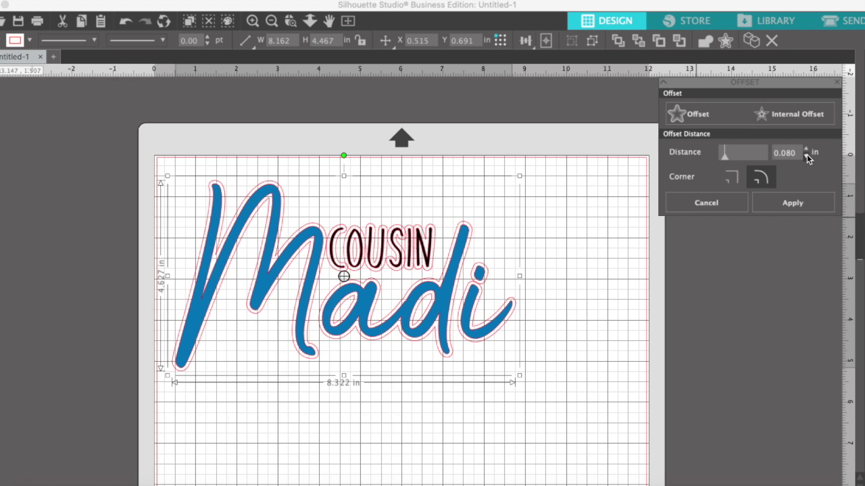
{"action": "left_click", "coordinate": [807, 155]}
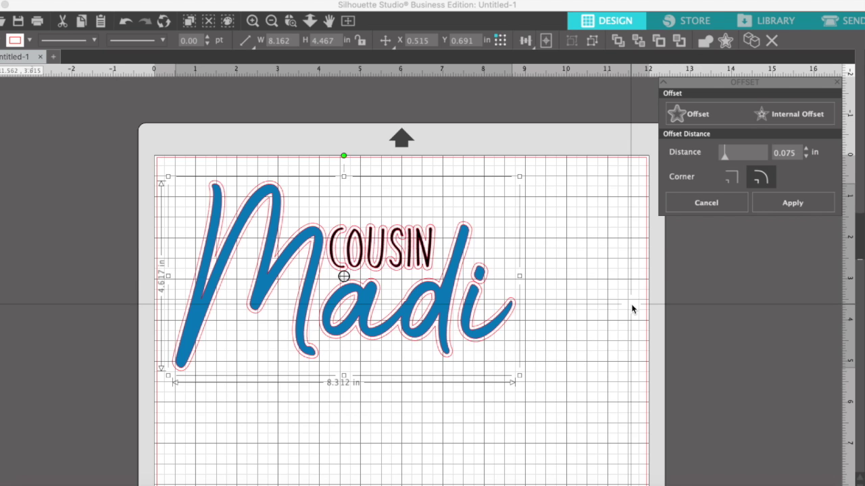
{"action": "left_click", "coordinate": [787, 204]}
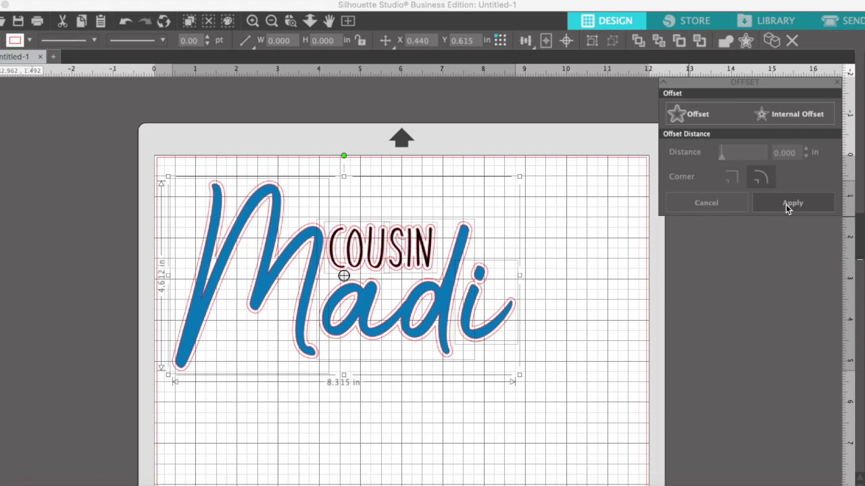
- Move the blue and black design down off its offset outline, then group all the outline pieces together
{"action": "left_click", "coordinate": [605, 305]}
{"action": "left_click_drag", "start_coordinate": [443, 326], "coordinate": [426, 485]}
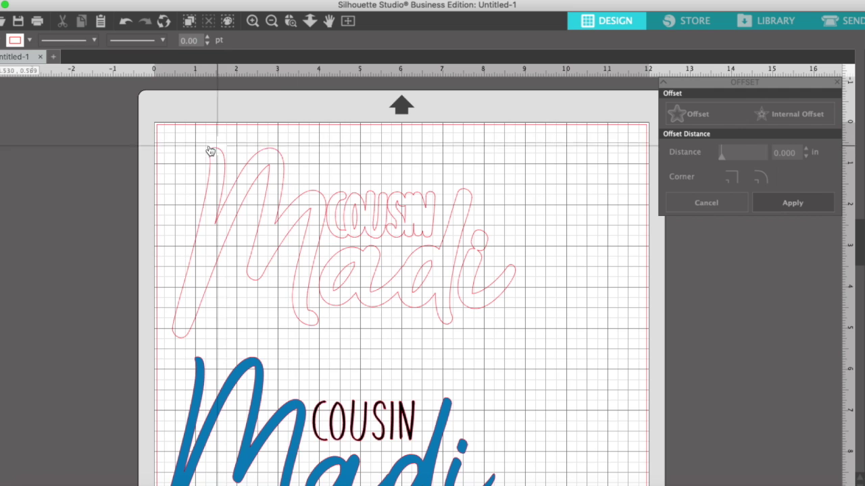
{"action": "left_click_drag", "start_coordinate": [212, 135], "coordinate": [521, 303]}
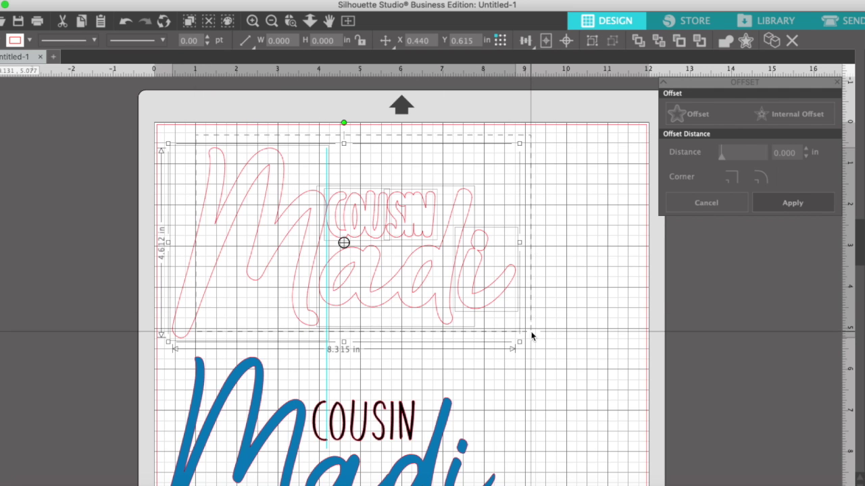
{"action": "left_click", "coordinate": [592, 42]}
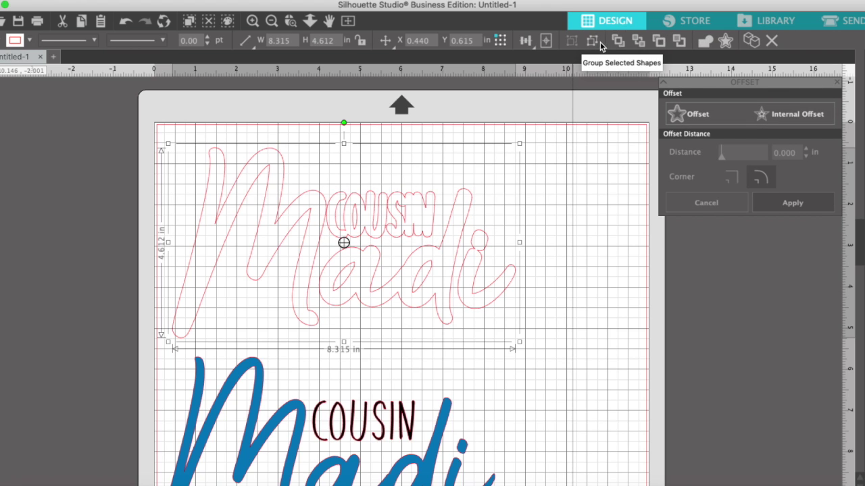
{"action": "left_click", "coordinate": [706, 45]}
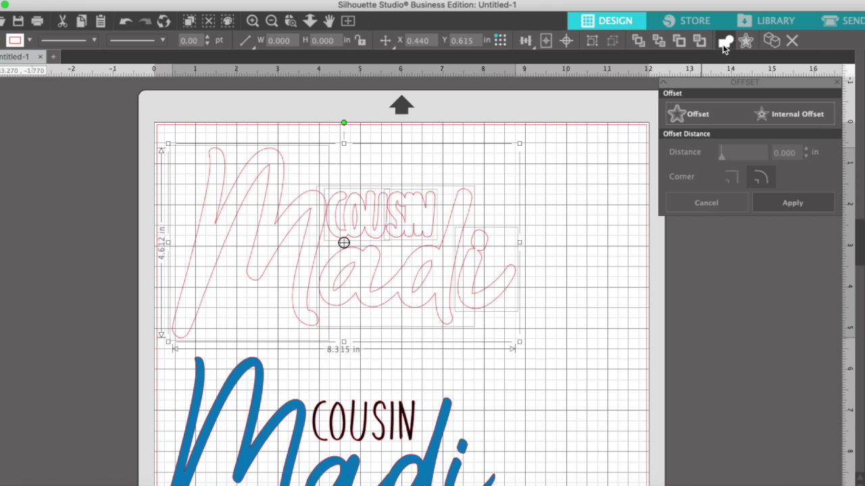
{"action": "left_click", "coordinate": [531, 357]}
{"action": "left_click", "coordinate": [466, 308]}
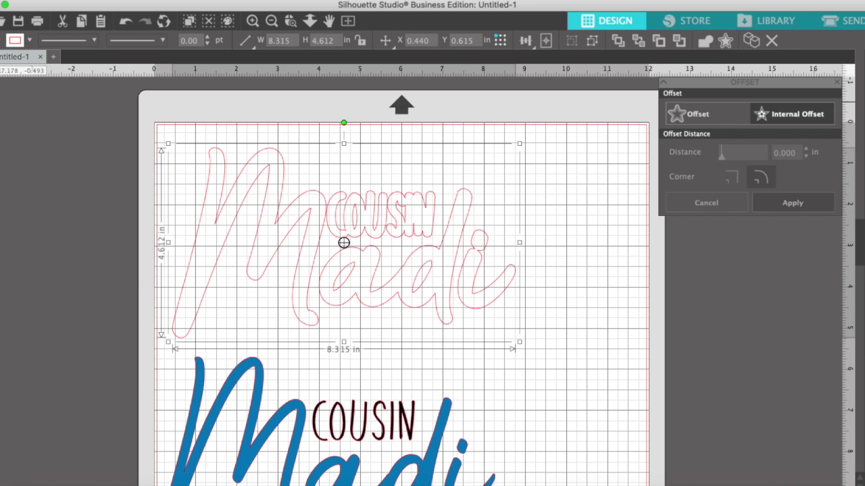
- Fill the grouped outline with gray and place the blue and black design over it
{"action": "left_click", "coordinate": [706, 203]}
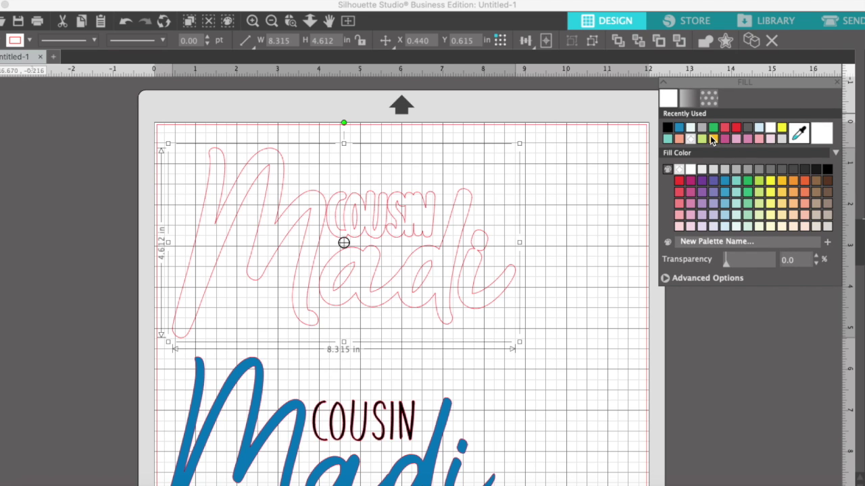
{"action": "left_click", "coordinate": [703, 129]}
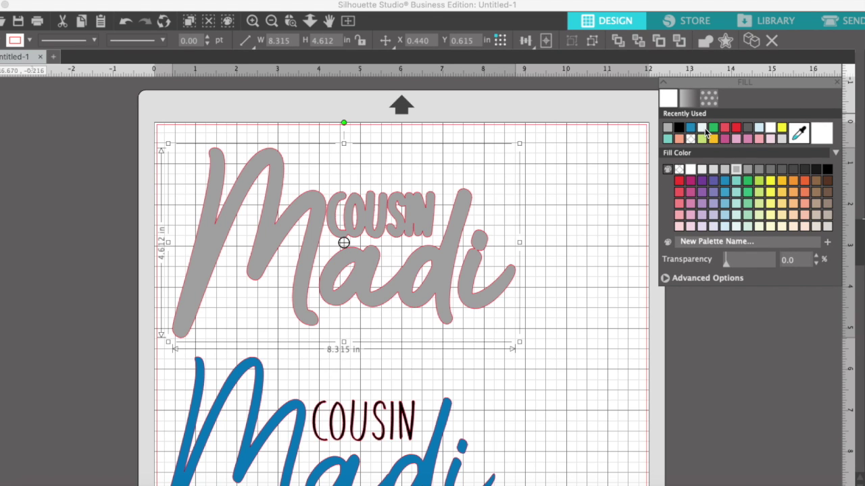
{"action": "left_click", "coordinate": [544, 344]}
{"action": "left_click_drag", "start_coordinate": [426, 459], "coordinate": [444, 253]}
{"action": "left_click", "coordinate": [527, 357]}
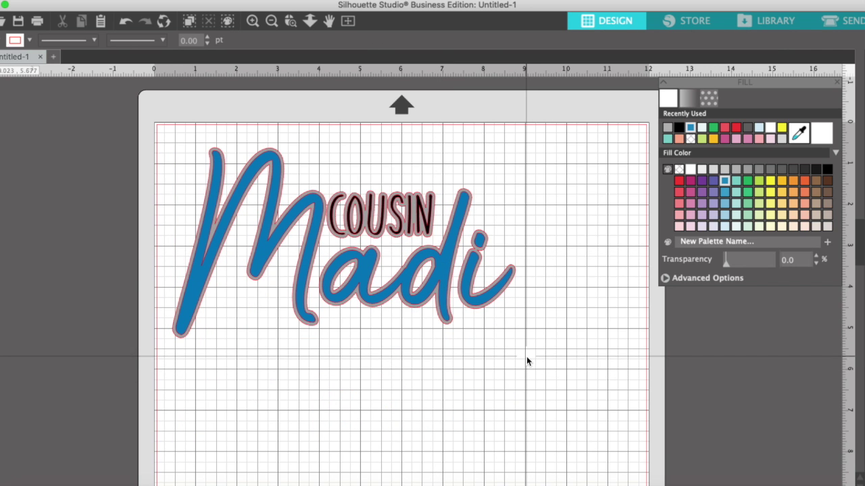
- Move the blue and black design down off the gray layer, then offset the gray layer outward by 0.125 in
{"action": "left_click_drag", "start_coordinate": [444, 290], "coordinate": [440, 476]}
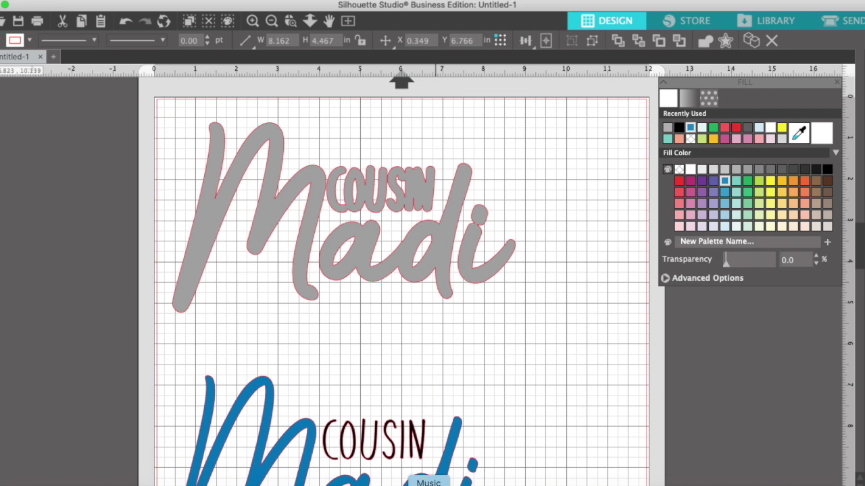
{"action": "left_click", "coordinate": [433, 265]}
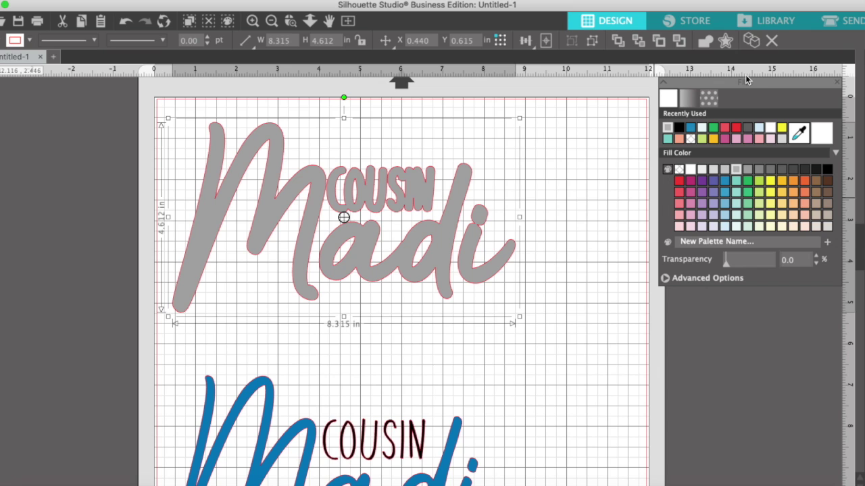
{"action": "left_click", "coordinate": [725, 40]}
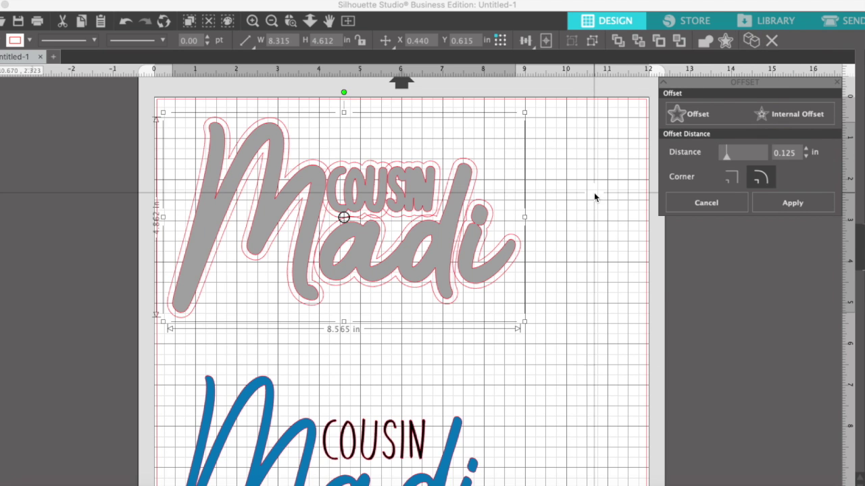
{"action": "left_click", "coordinate": [792, 203]}
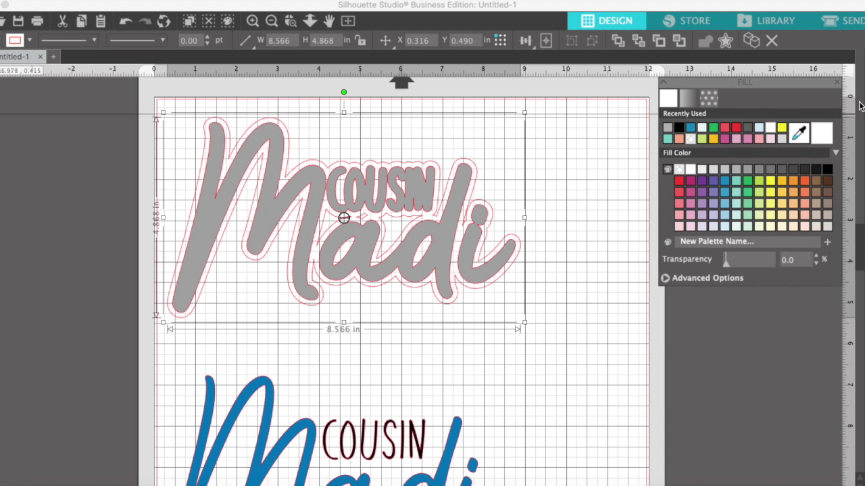
- Fill the new outer offset with lime green and move the blue and black design back onto the layers
{"action": "left_click", "coordinate": [703, 139]}
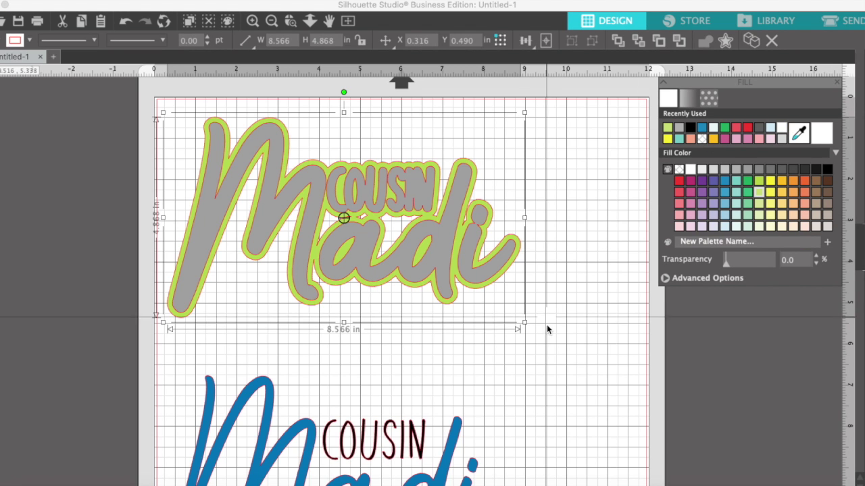
{"action": "left_click", "coordinate": [598, 344]}
{"action": "mouse_move", "coordinate": [445, 450]}
{"action": "left_mouse_down"}
{"action": "mouse_move", "coordinate": [453, 187]}
{"action": "mouse_move", "coordinate": [454, 199]}
{"action": "left_mouse_up"}
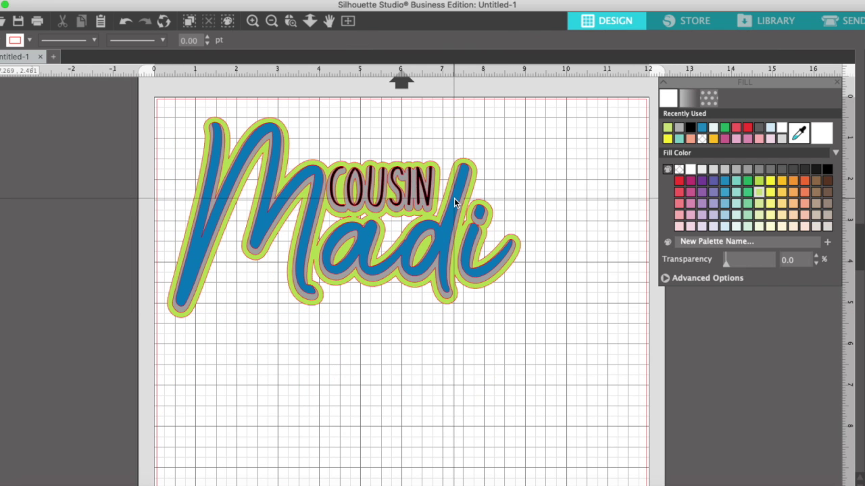
- Fine-tune the blue and black design's position to about X 0.5, Y 0.74 in so it sits evenly within the gray layer
{"action": "scroll", "coordinate": [454, 198], "scroll_direction": "down", "scroll_amount": 1}
{"action": "left_click", "coordinate": [432, 190]}
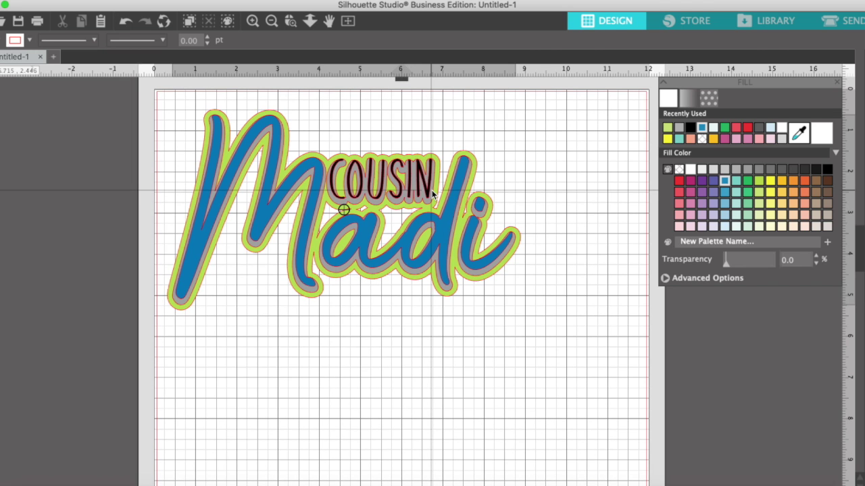
{"action": "left_click_drag", "start_coordinate": [432, 190], "coordinate": [418, 195]}
{"action": "left_click", "coordinate": [419, 195]}
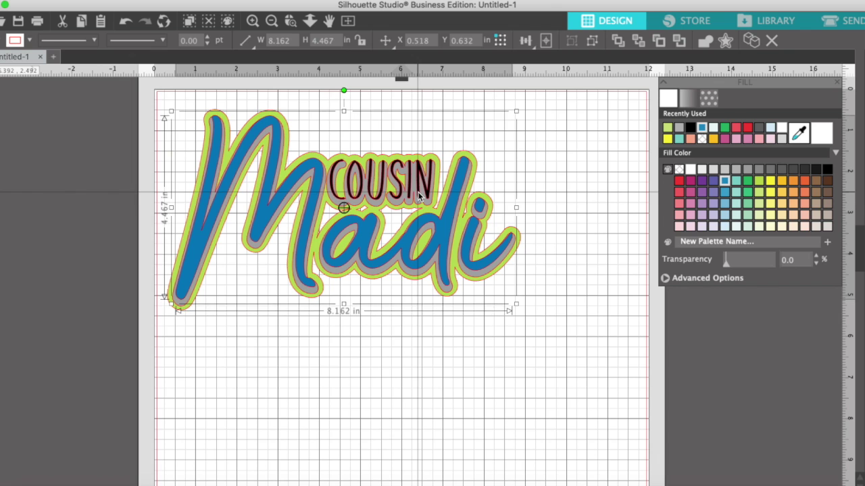
{"action": "key", "text": "Down"}
{"action": "key", "text": "Down"}
{"action": "key", "text": "Down"}
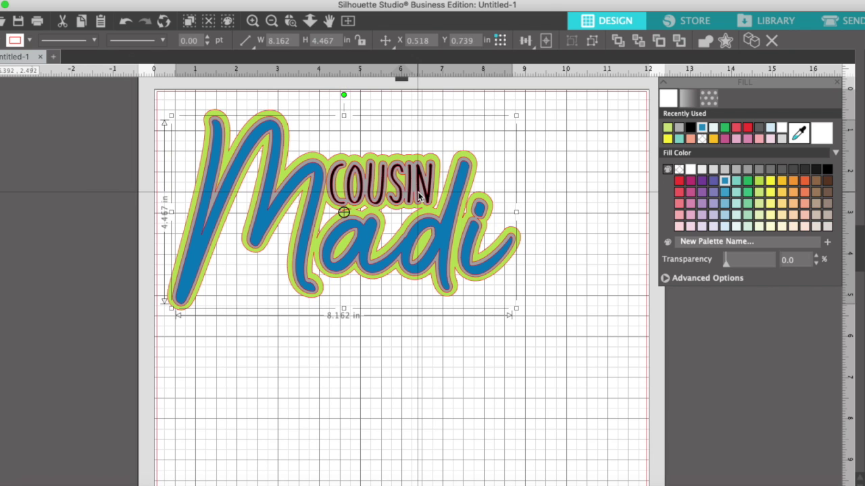
{"action": "key", "text": "Up"}
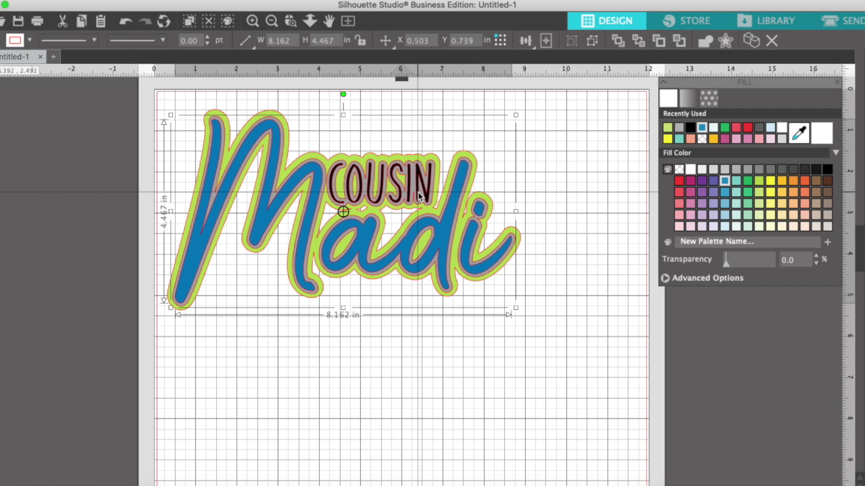
{"action": "left_click", "coordinate": [523, 329]}
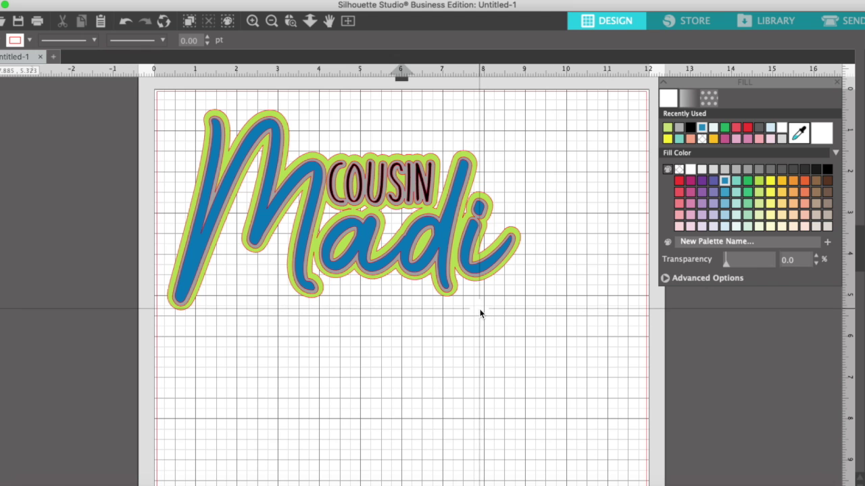
{"action": "mouse_move", "coordinate": [440, 243]}
{"action": "left_mouse_down"}
{"action": "mouse_move", "coordinate": [444, 343]}
{"action": "mouse_move", "coordinate": [440, 238]}
{"action": "left_mouse_up"}
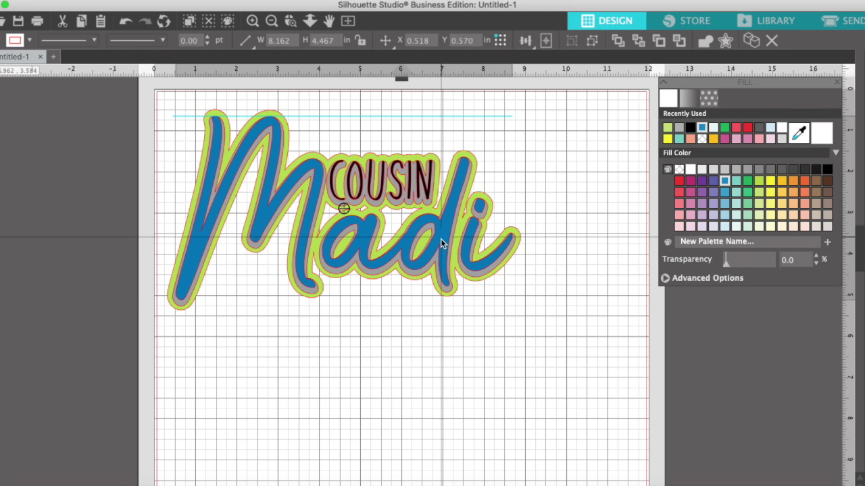
{"action": "left_click", "coordinate": [446, 365]}
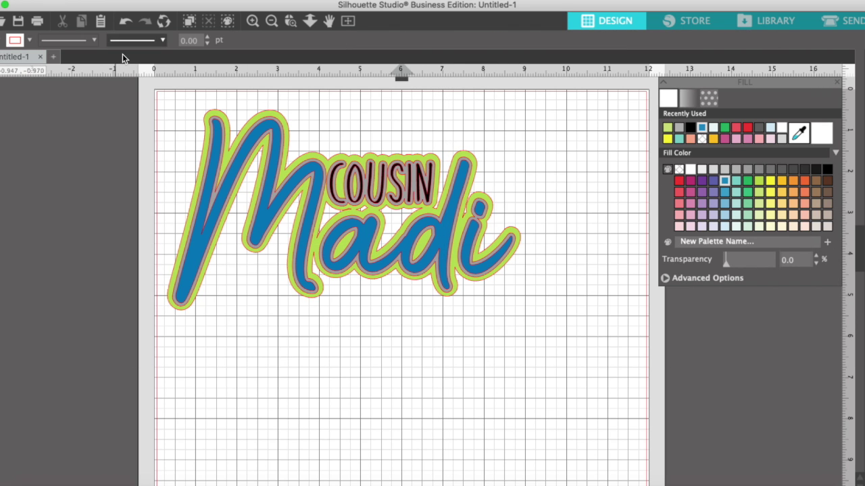
- Merge the green military truck PNG with the flag and yellow ribbon from Downloads into the current design
{"action": "scroll", "coordinate": [338, 245], "scroll_direction": "down", "scroll_amount": 3}
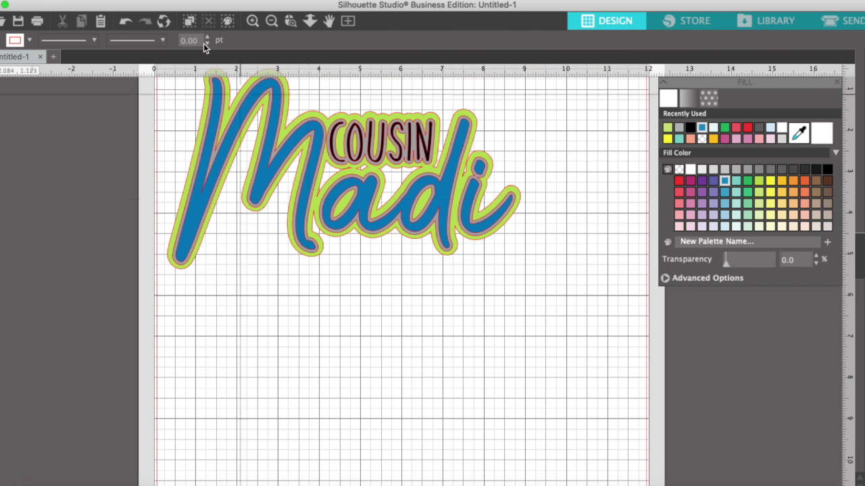
{"action": "left_click", "coordinate": [100, 0]}
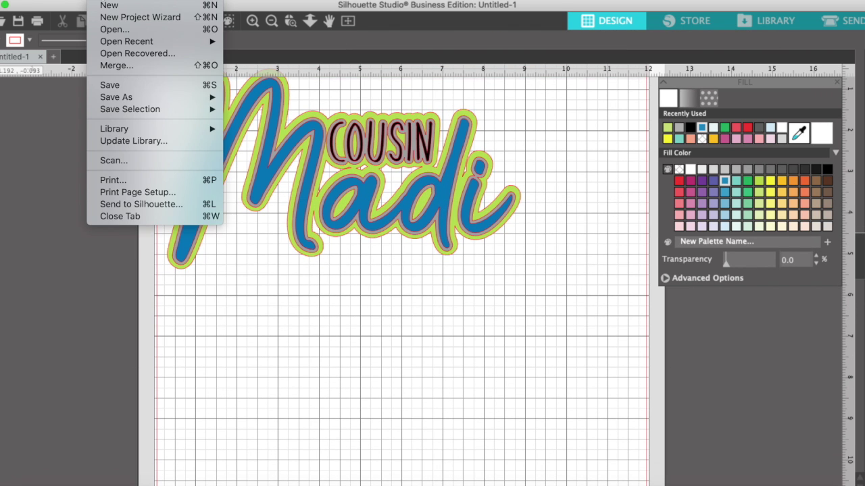
{"action": "left_click", "coordinate": [117, 66]}
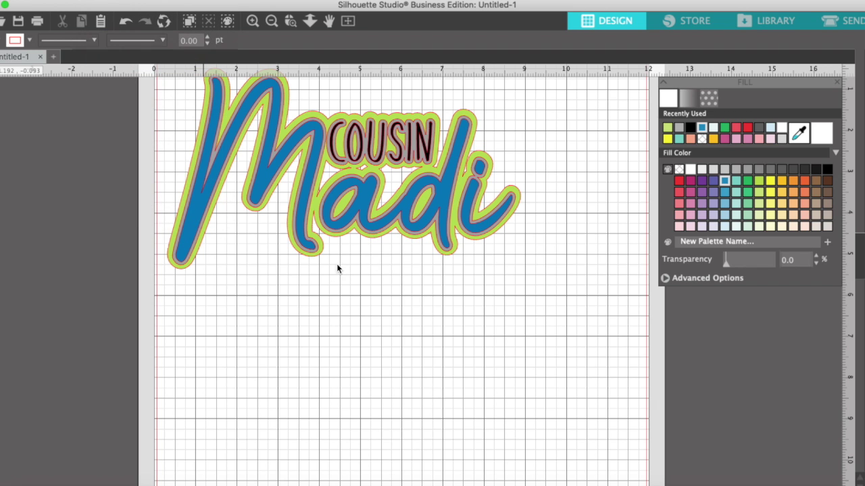
{"action": "scroll", "coordinate": [444, 188], "scroll_direction": "down", "scroll_amount": 1}
{"action": "scroll", "coordinate": [443, 188], "scroll_direction": "down", "scroll_amount": 10}
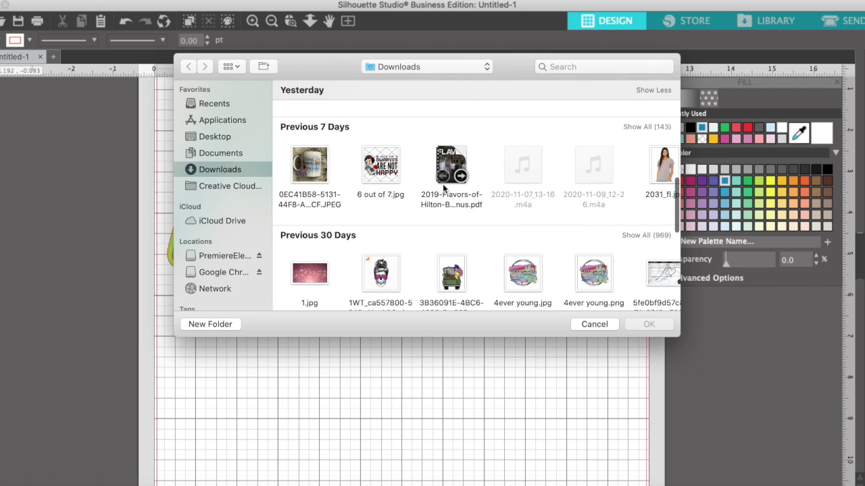
{"action": "scroll", "coordinate": [443, 184], "scroll_direction": "down", "scroll_amount": 3}
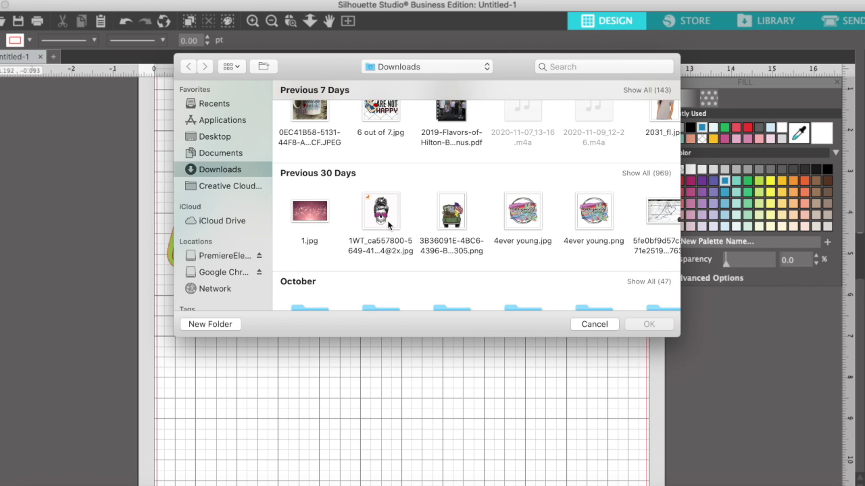
{"action": "double_click", "coordinate": [456, 215]}
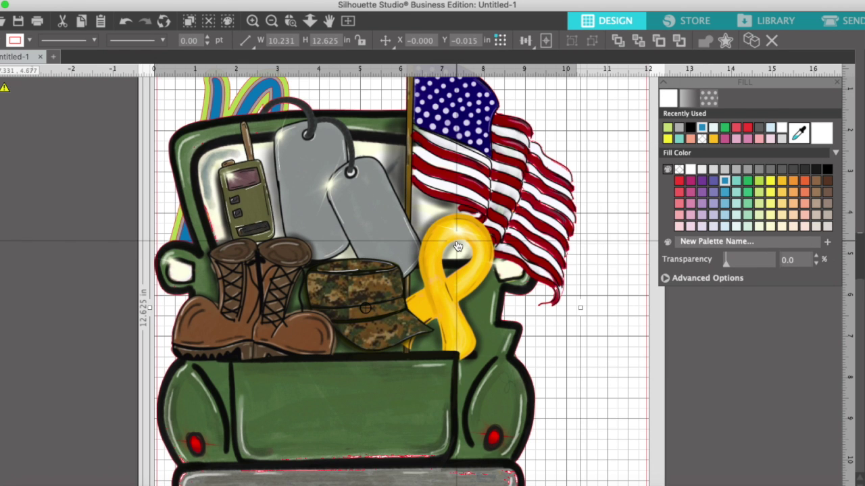
{"action": "left_click", "coordinate": [271, 23]}
{"action": "left_click", "coordinate": [272, 23]}
{"action": "left_click", "coordinate": [271, 23]}
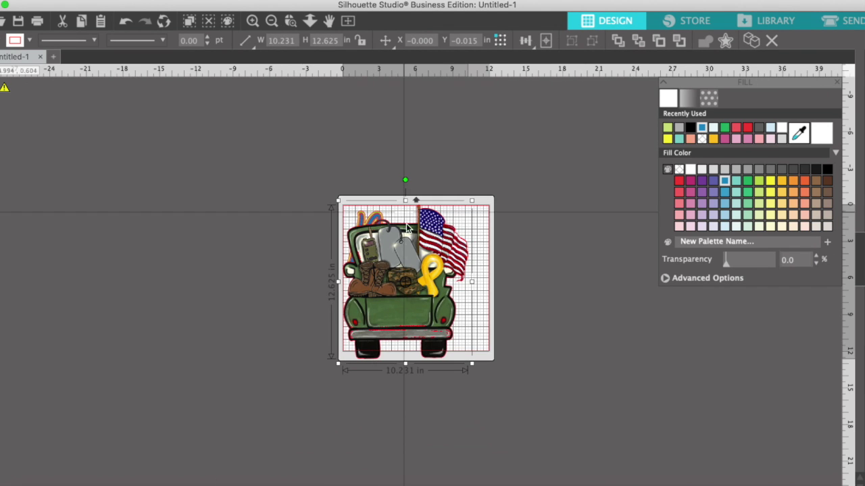
- Scale the truck image down to about 3.5 by 4.3 in and move it to about X 5.26, Y 7.15 in
{"action": "left_click_drag", "start_coordinate": [338, 200], "coordinate": [420, 303]}
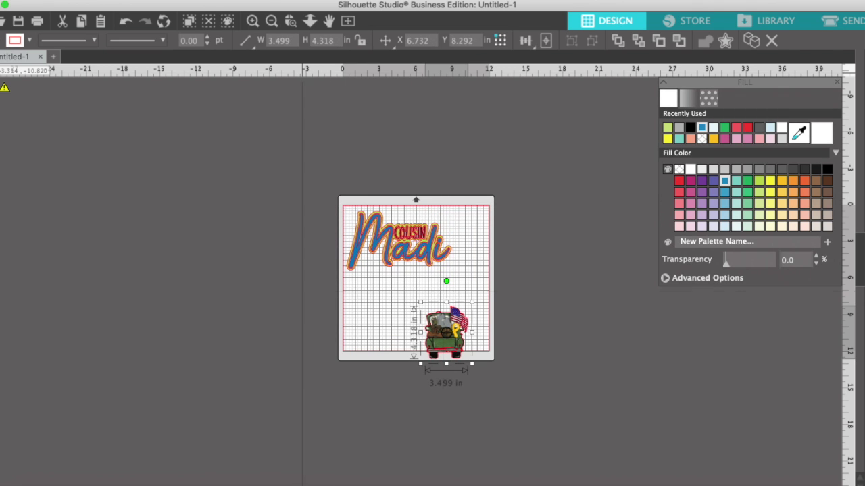
{"action": "left_click", "coordinate": [253, 21]}
{"action": "left_click", "coordinate": [253, 21]}
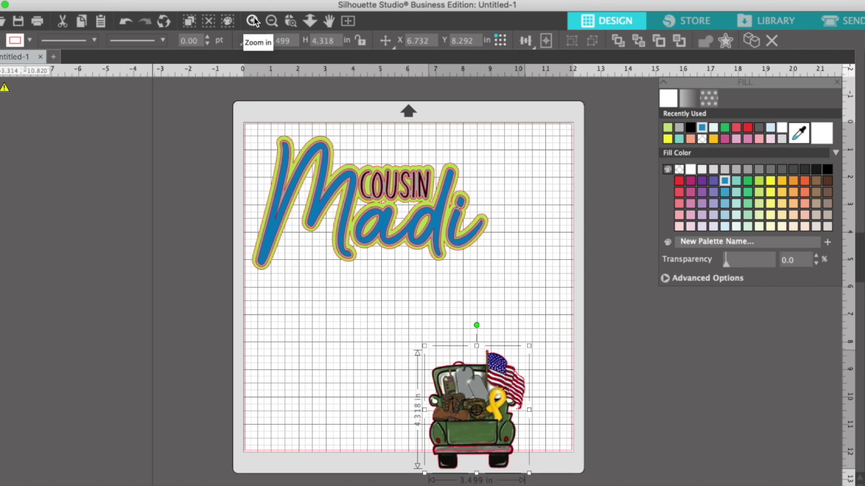
{"action": "left_click", "coordinate": [254, 21]}
{"action": "left_click", "coordinate": [254, 21]}
{"action": "scroll", "coordinate": [432, 231], "scroll_direction": "down", "scroll_amount": 6}
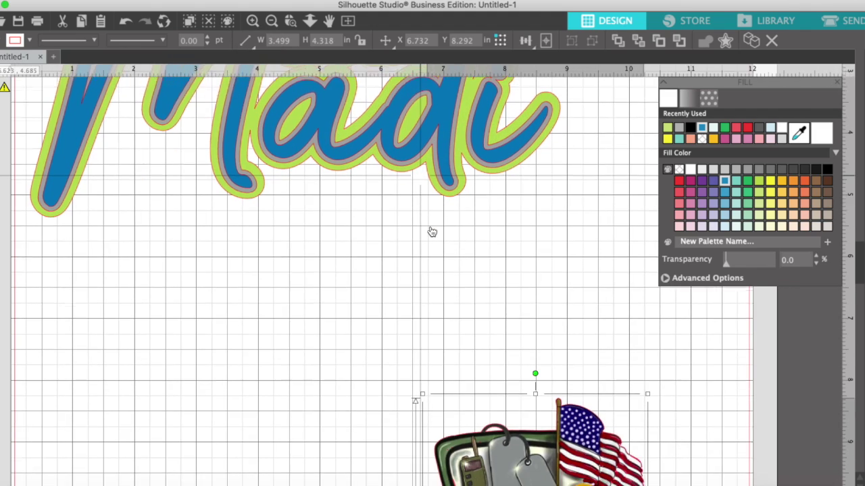
{"action": "scroll", "coordinate": [433, 232], "scroll_direction": "down", "scroll_amount": 10}
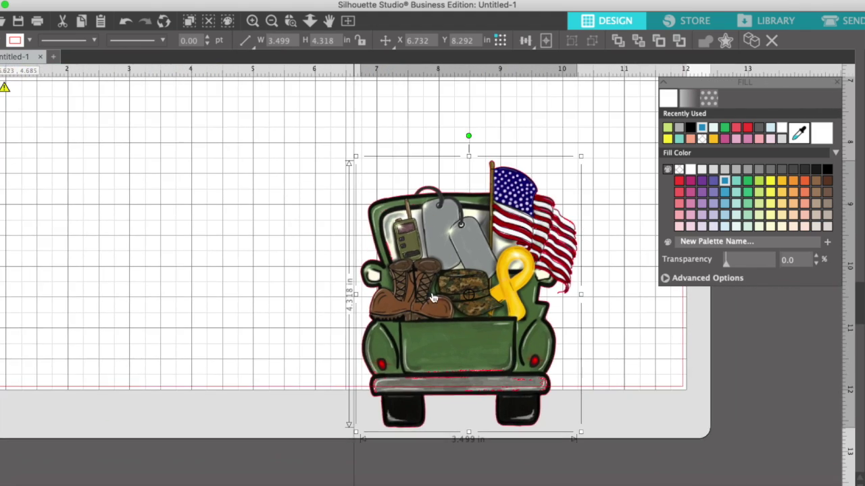
{"action": "left_click_drag", "start_coordinate": [393, 217], "coordinate": [327, 200]}
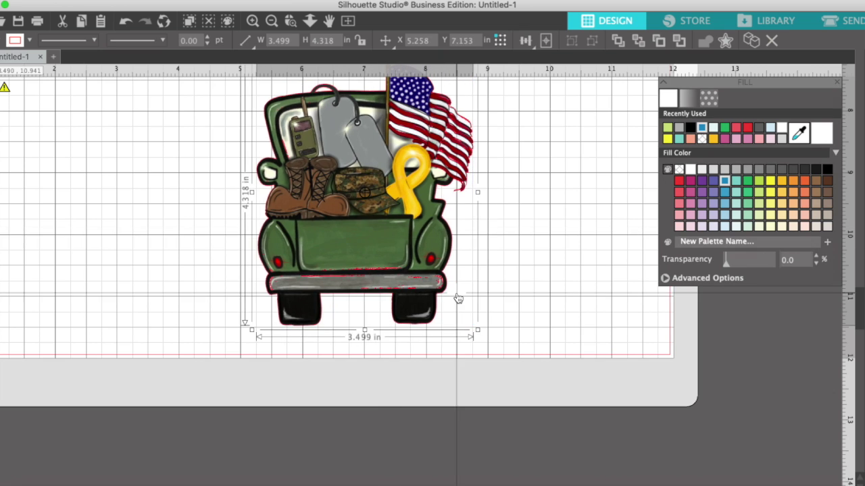
{"action": "scroll", "coordinate": [458, 298], "scroll_direction": "up", "scroll_amount": 2}
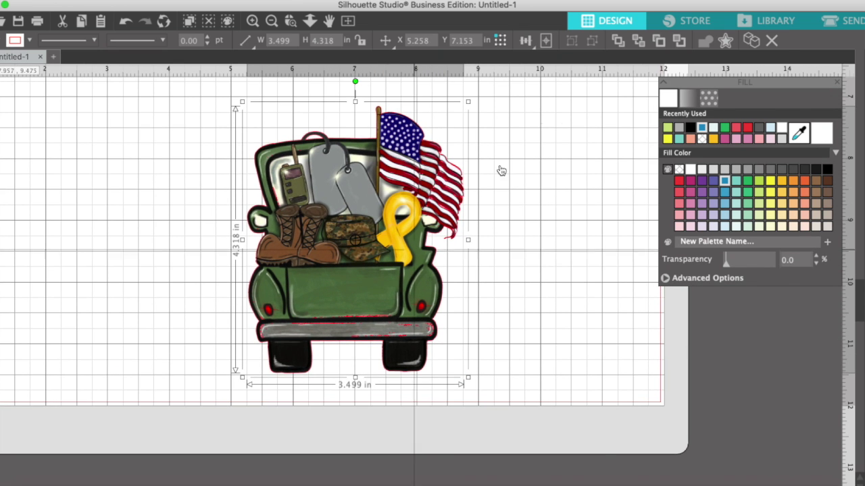
- Offset the truck image outward by 0.125 in with rounded corners
{"action": "left_click", "coordinate": [726, 41]}
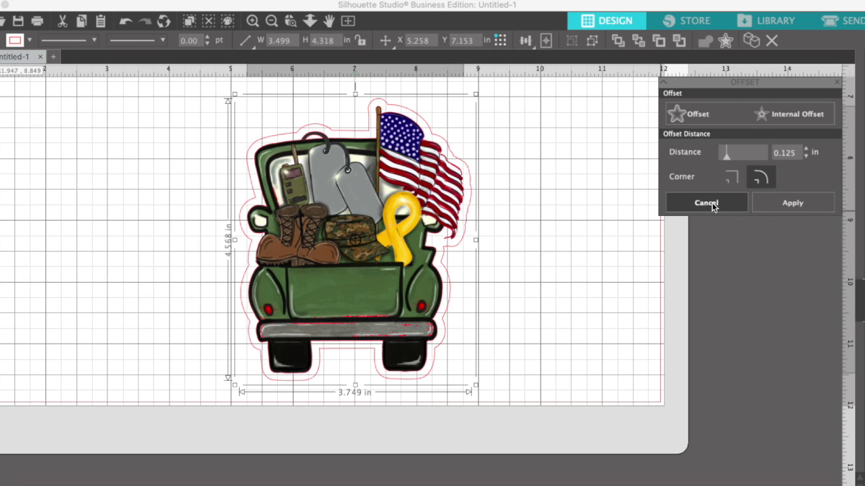
{"action": "left_click", "coordinate": [763, 203]}
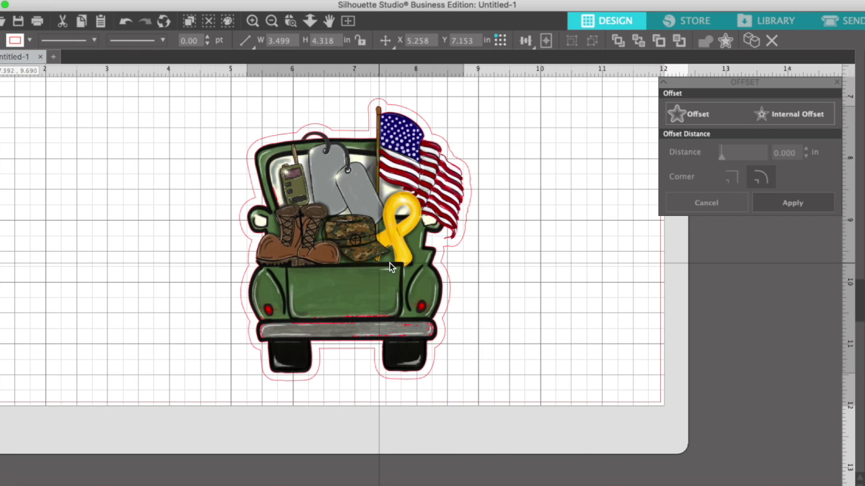
- Move the truck image aside to expose its offset outline, and return it to its place inside the outline
{"action": "left_click_drag", "start_coordinate": [393, 272], "coordinate": [583, 286]}
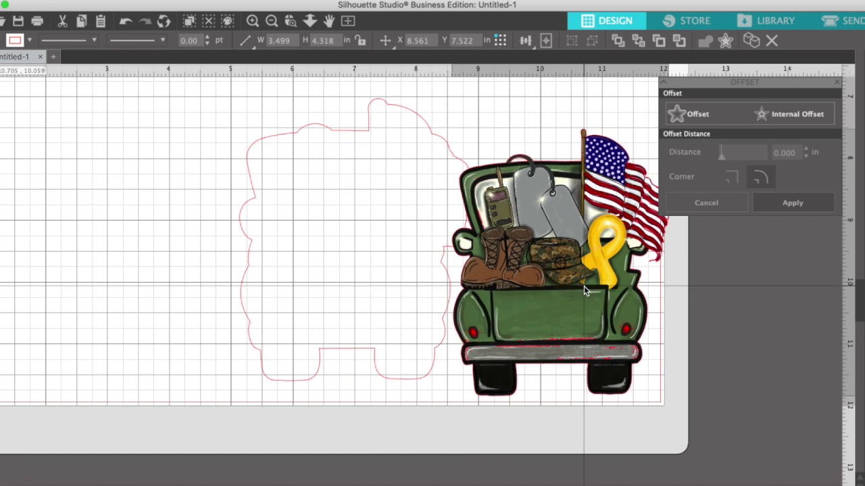
{"action": "left_click", "coordinate": [363, 349]}
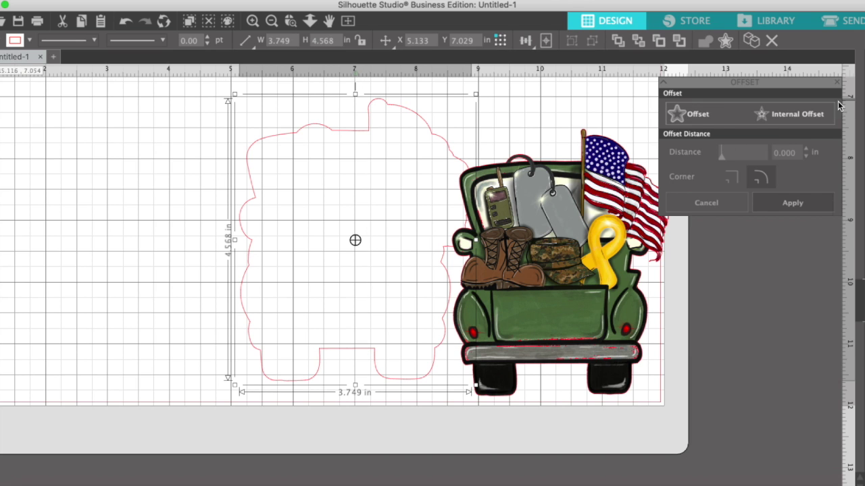
{"action": "left_click", "coordinate": [860, 100]}
{"action": "left_click_drag", "start_coordinate": [640, 283], "coordinate": [431, 264]}
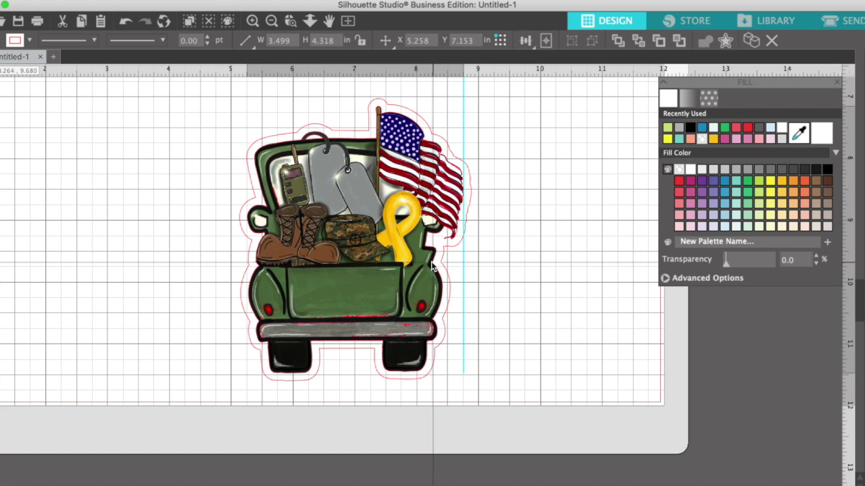
{"action": "left_click", "coordinate": [431, 264]}
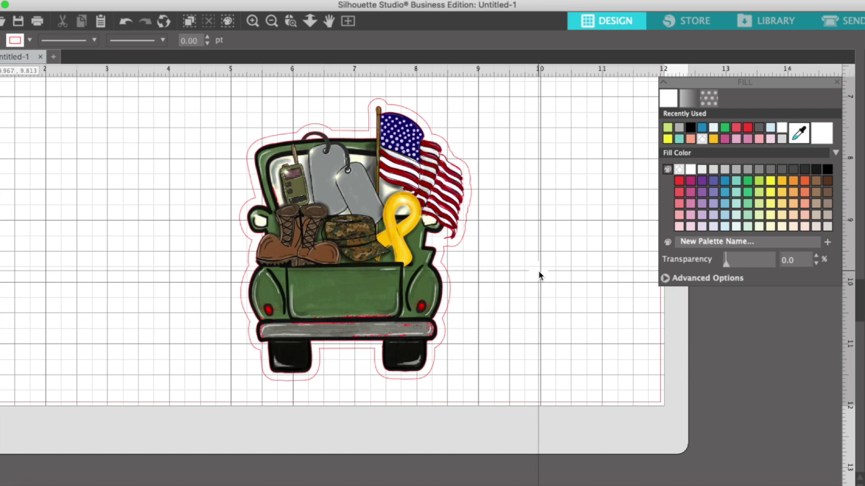
- Scale all layers of the name design together to less than half size and delete the lime green outer offset
{"action": "scroll", "coordinate": [539, 271], "scroll_direction": "up", "scroll_amount": 6}
{"action": "scroll", "coordinate": [539, 271], "scroll_direction": "up", "scroll_amount": 10}
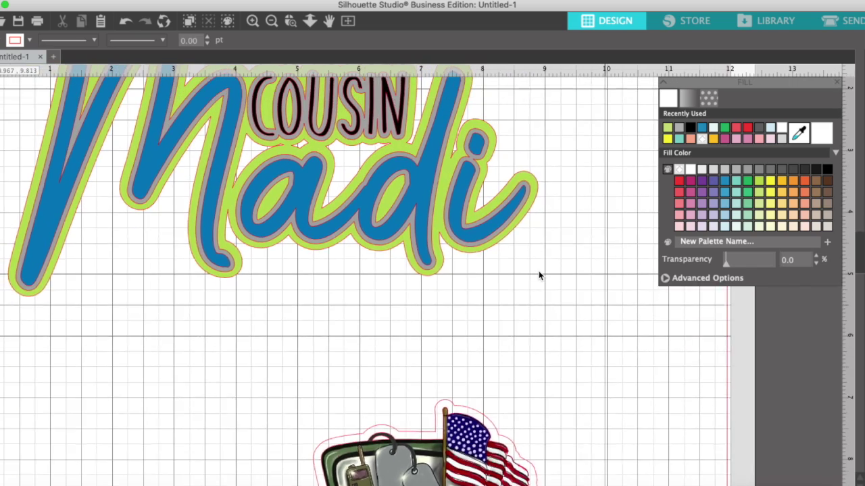
{"action": "scroll", "coordinate": [539, 271], "scroll_direction": "up", "scroll_amount": 3}
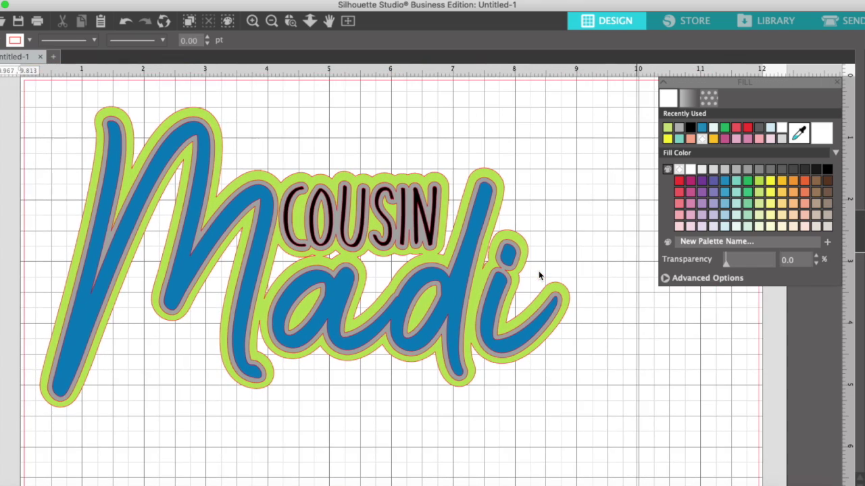
{"action": "left_click_drag", "start_coordinate": [400, 121], "coordinate": [560, 380]}
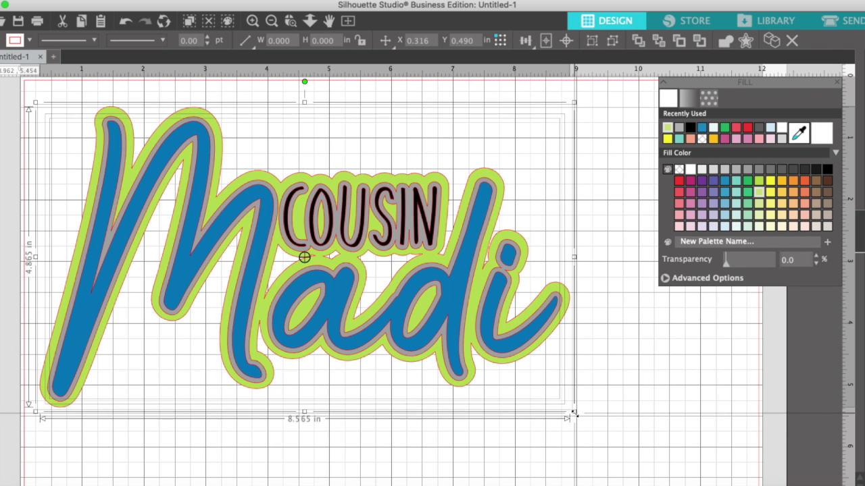
{"action": "left_click_drag", "start_coordinate": [573, 413], "coordinate": [539, 306]}
{"action": "left_click", "coordinate": [280, 243]}
{"action": "key", "text": "Delete"}
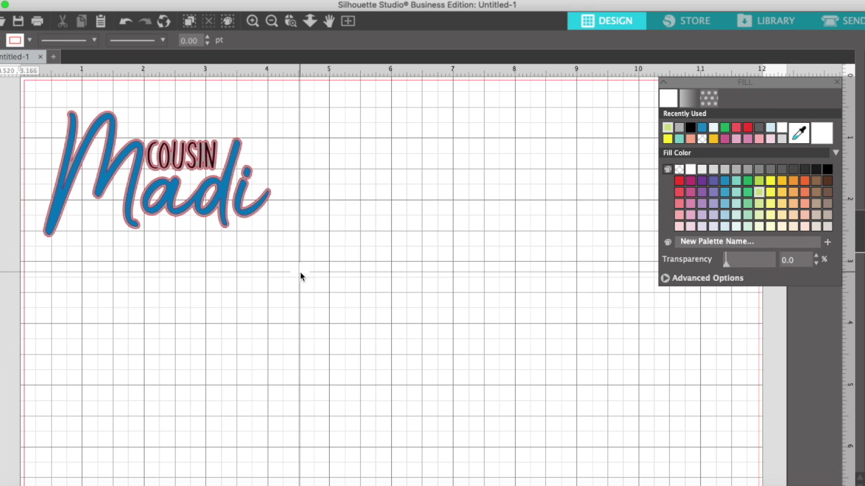
- Add a second outline around the truck by offsetting its first offset outline outward by another 0.125 in
{"action": "scroll", "coordinate": [301, 275], "scroll_direction": "left", "scroll_amount": 2}
{"action": "scroll", "coordinate": [301, 276], "scroll_direction": "up", "scroll_amount": 2}
{"action": "scroll", "coordinate": [301, 276], "scroll_direction": "left", "scroll_amount": 2}
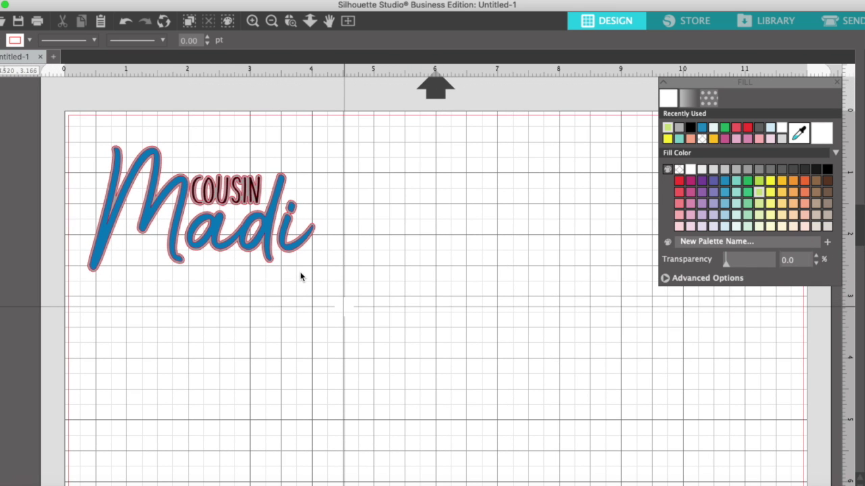
{"action": "scroll", "coordinate": [394, 299], "scroll_direction": "down", "scroll_amount": 10}
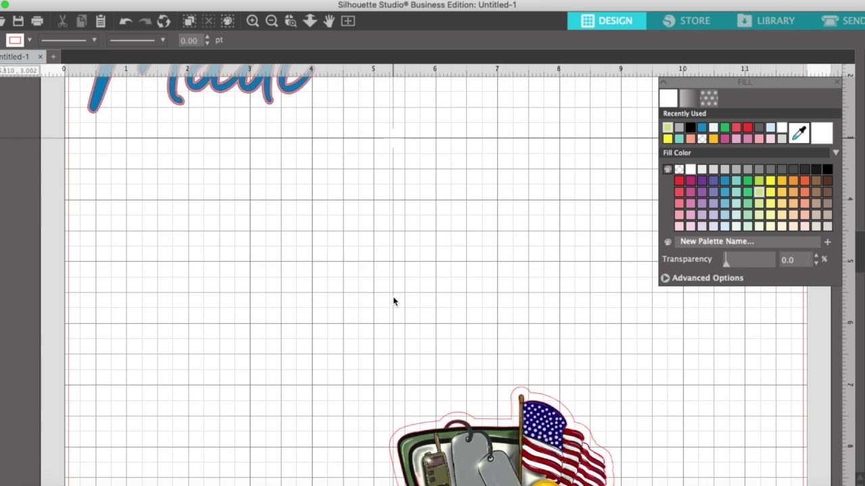
{"action": "scroll", "coordinate": [394, 300], "scroll_direction": "right", "scroll_amount": 3}
{"action": "scroll", "coordinate": [393, 302], "scroll_direction": "down", "scroll_amount": 2}
{"action": "scroll", "coordinate": [394, 302], "scroll_direction": "right", "scroll_amount": 1}
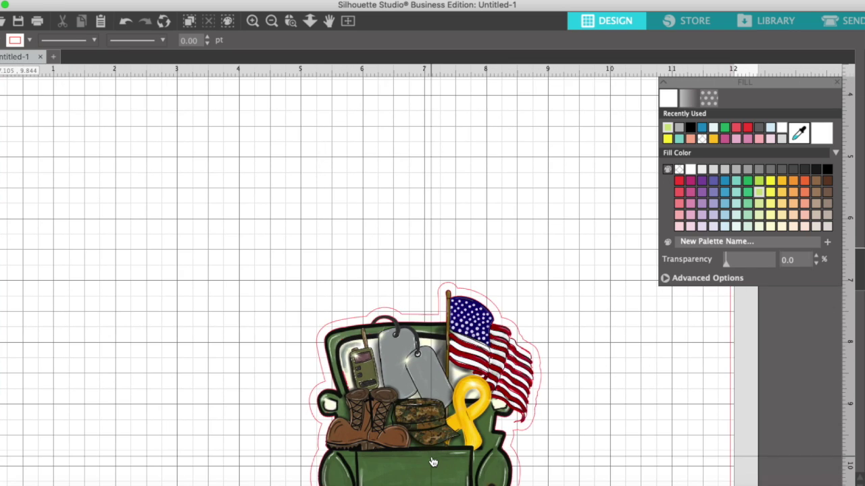
{"action": "scroll", "coordinate": [433, 462], "scroll_direction": "down", "scroll_amount": 3}
{"action": "scroll", "coordinate": [433, 462], "scroll_direction": "down", "scroll_amount": 2}
{"action": "scroll", "coordinate": [433, 462], "scroll_direction": "right", "scroll_amount": 1}
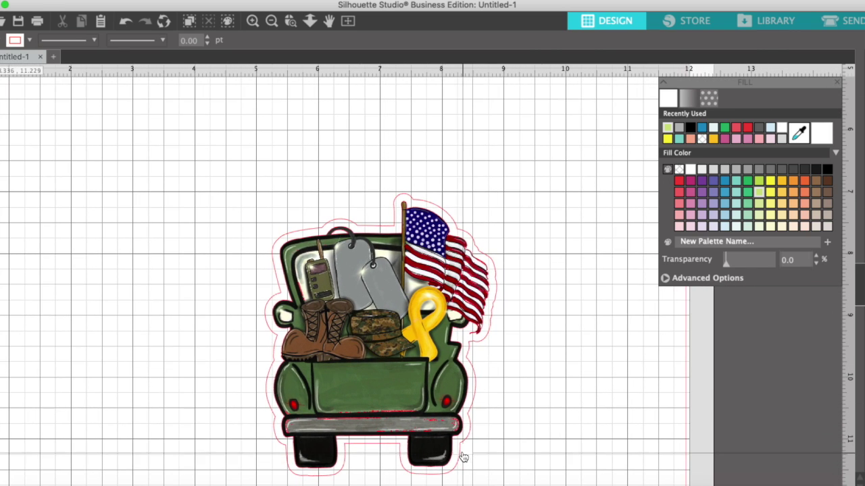
{"action": "left_click", "coordinate": [462, 455]}
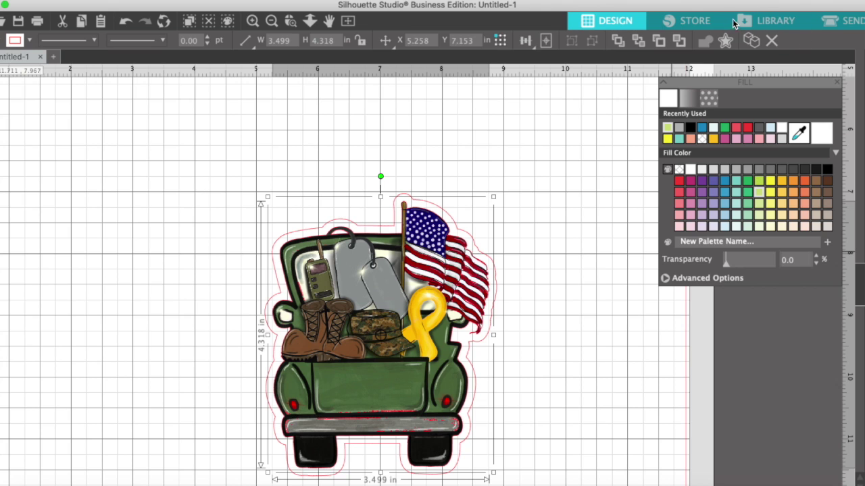
{"action": "left_click", "coordinate": [725, 40]}
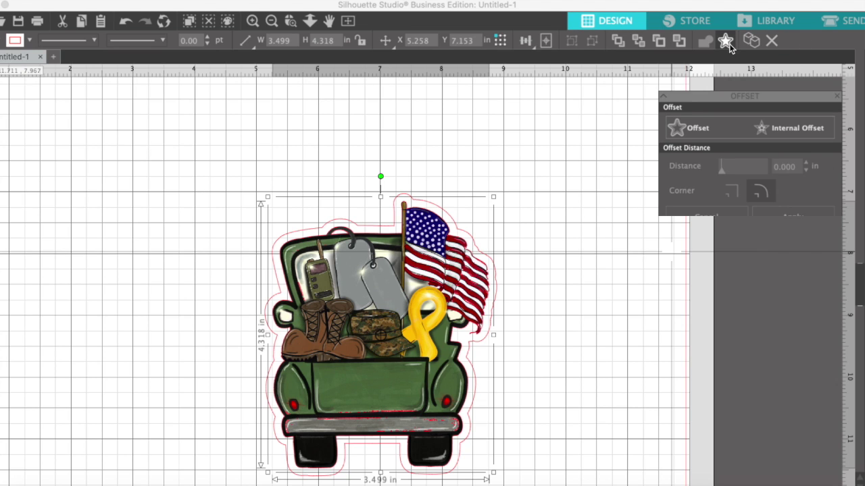
{"action": "left_click", "coordinate": [696, 114]}
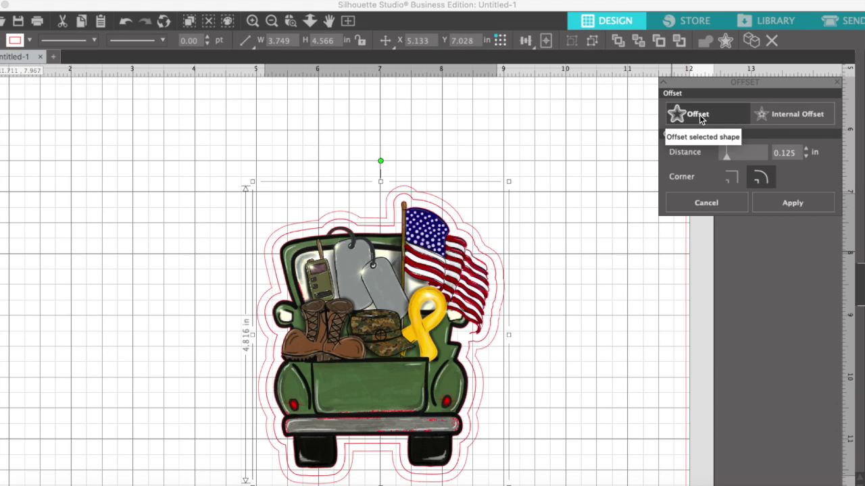
{"action": "left_click", "coordinate": [790, 203]}
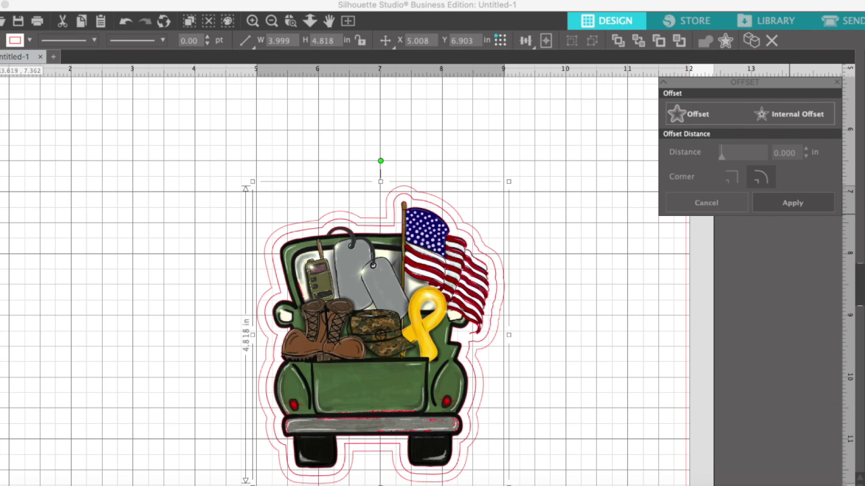
- Fill the truck's outer offset with black and its inner offset with a very pale blue
{"action": "left_click", "coordinate": [695, 129]}
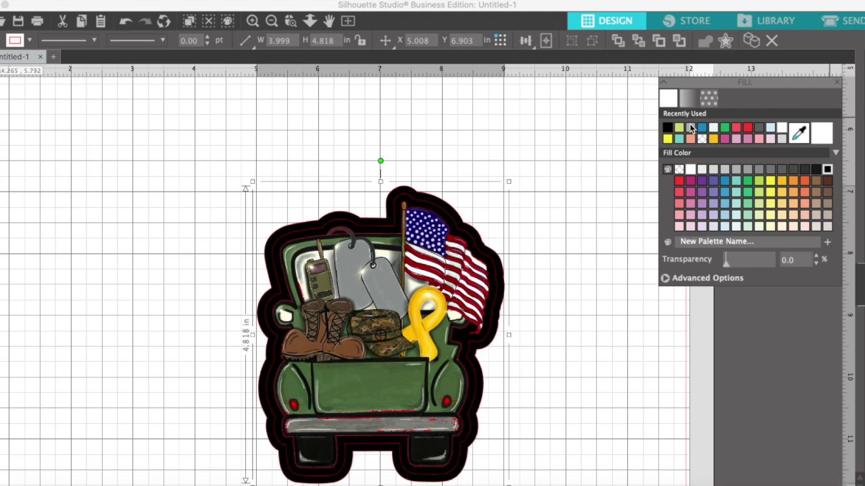
{"action": "left_click", "coordinate": [604, 165]}
{"action": "left_click", "coordinate": [492, 270]}
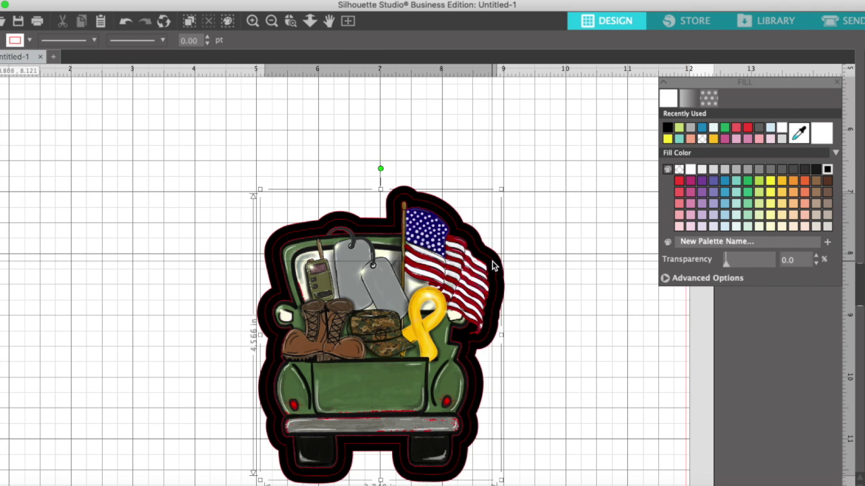
{"action": "left_click", "coordinate": [714, 130]}
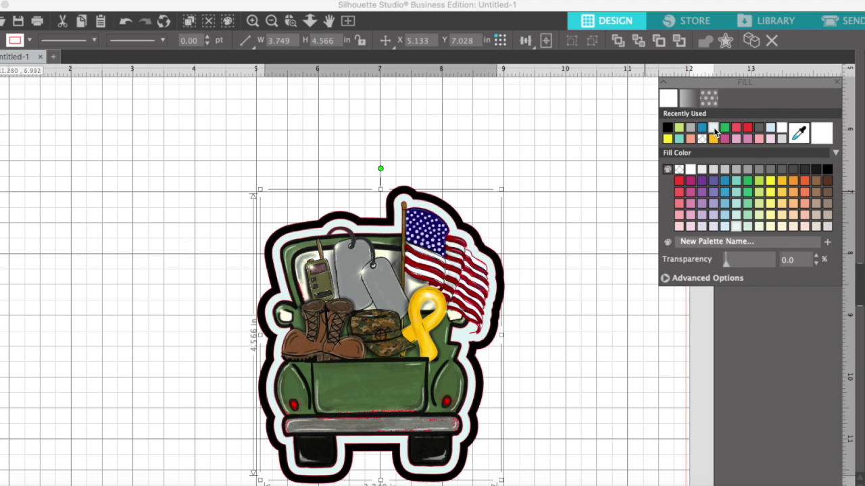
{"action": "left_click", "coordinate": [597, 377]}
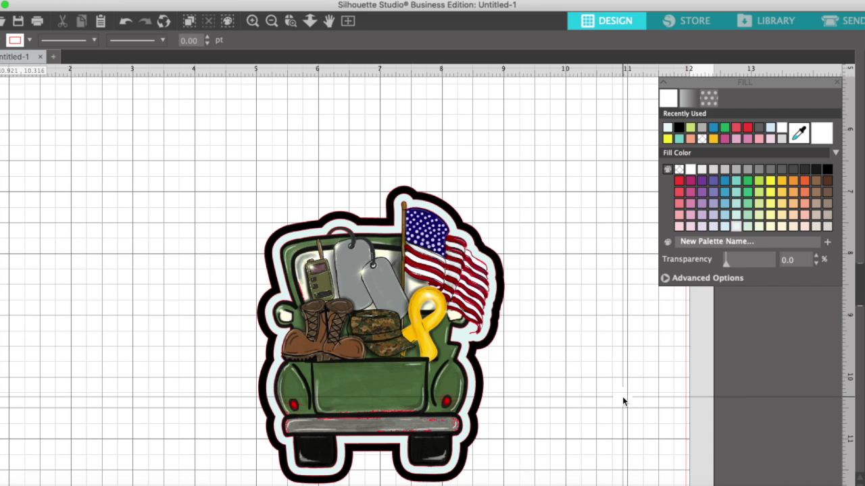
- Move the blue and black lettering of the small name design down and to the right, clear of its gray layer
{"action": "scroll", "coordinate": [562, 379], "scroll_direction": "up", "scroll_amount": 1}
{"action": "scroll", "coordinate": [561, 379], "scroll_direction": "left", "scroll_amount": 1}
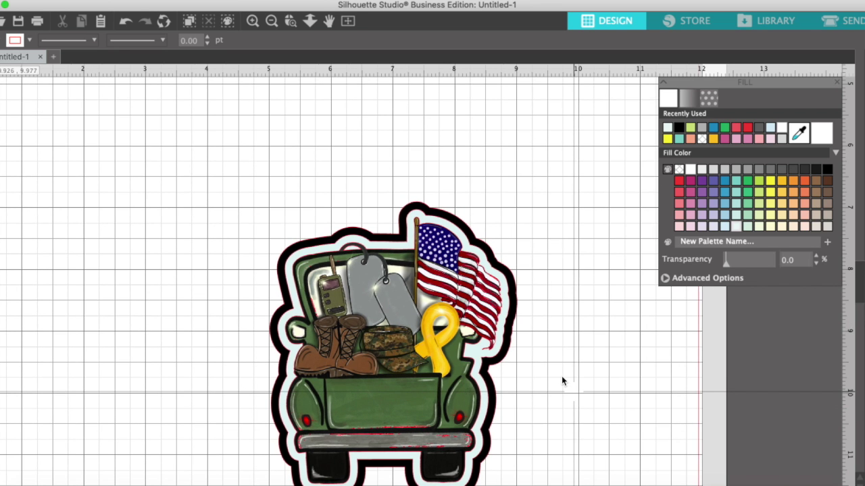
{"action": "scroll", "coordinate": [561, 380], "scroll_direction": "up", "scroll_amount": 10}
{"action": "scroll", "coordinate": [562, 381], "scroll_direction": "left", "scroll_amount": 2}
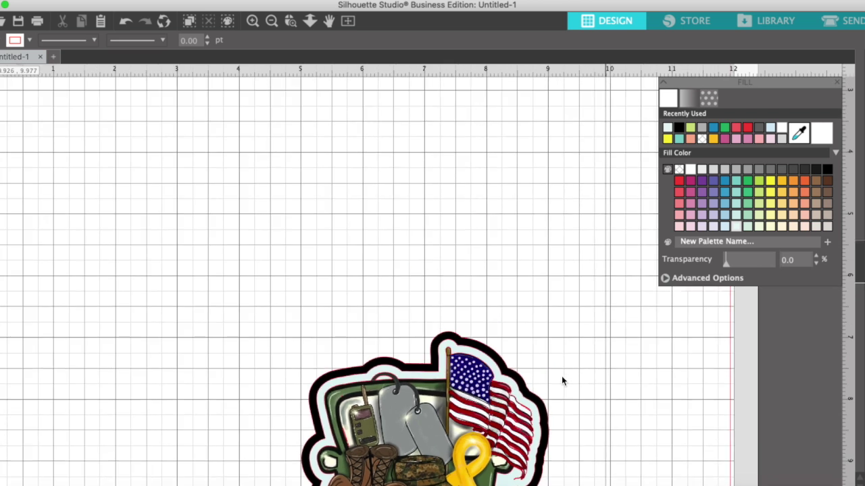
{"action": "scroll", "coordinate": [561, 382], "scroll_direction": "left", "scroll_amount": 1}
{"action": "scroll", "coordinate": [562, 382], "scroll_direction": "down", "scroll_amount": 1}
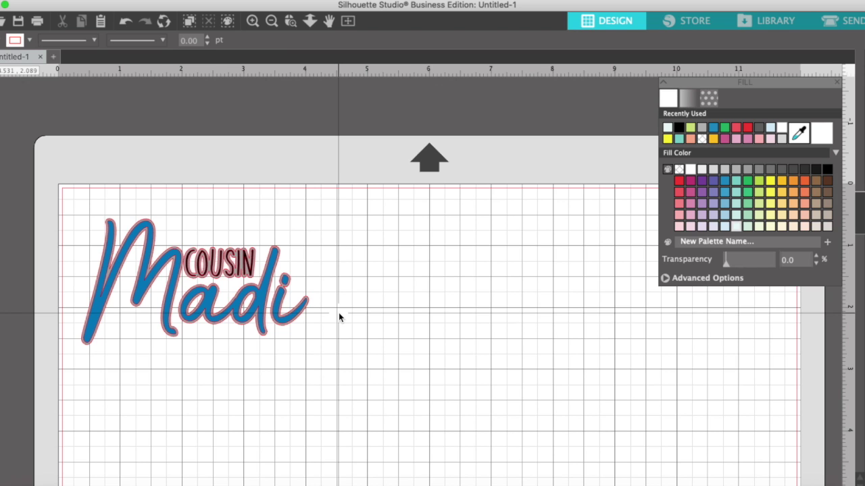
{"action": "left_click_drag", "start_coordinate": [264, 330], "coordinate": [350, 420]}
{"action": "left_click", "coordinate": [350, 420]}
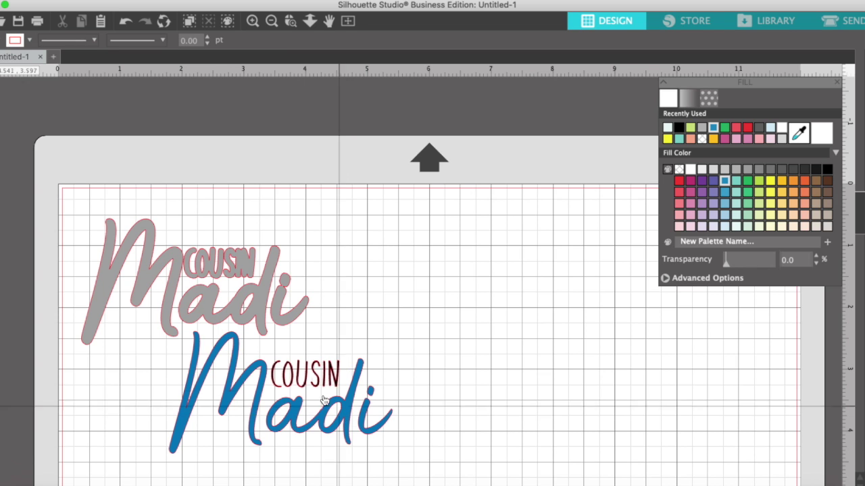
- Move the gray name layer slightly up toward the page's upper edge, farther from the blue and black lettering
{"action": "left_click_drag", "start_coordinate": [193, 277], "coordinate": [200, 254]}
{"action": "left_click_drag", "start_coordinate": [266, 287], "coordinate": [264, 293]}
{"action": "left_click", "coordinate": [317, 321]}
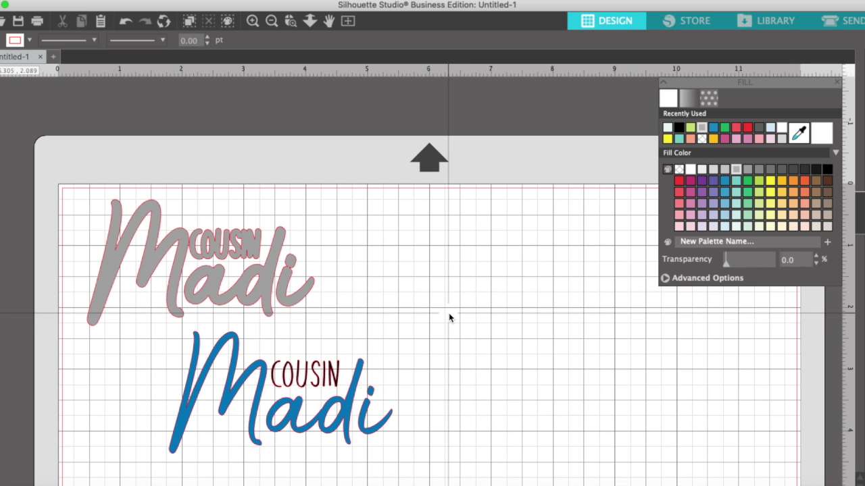
{"action": "scroll", "coordinate": [415, 333], "scroll_direction": "down", "scroll_amount": 3}
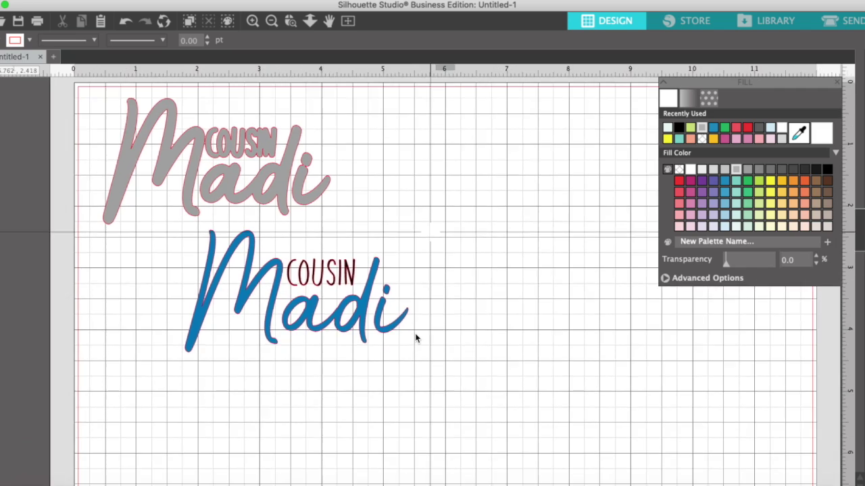